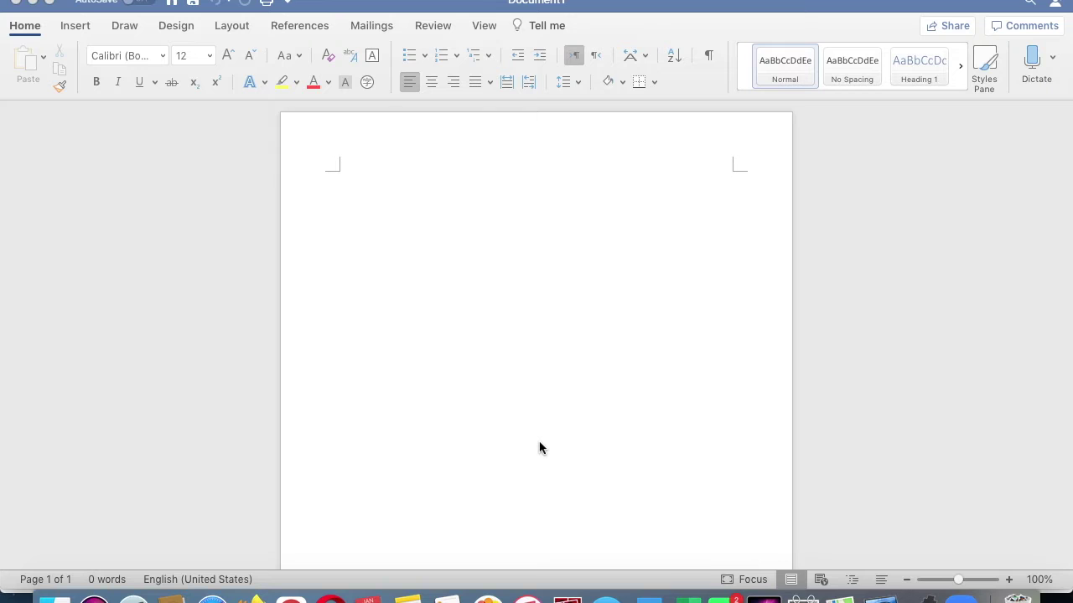
# Step: Focus the blank document and move through the Insert and Draw tabs to the Design tab
pyautogui.click(500, 390)
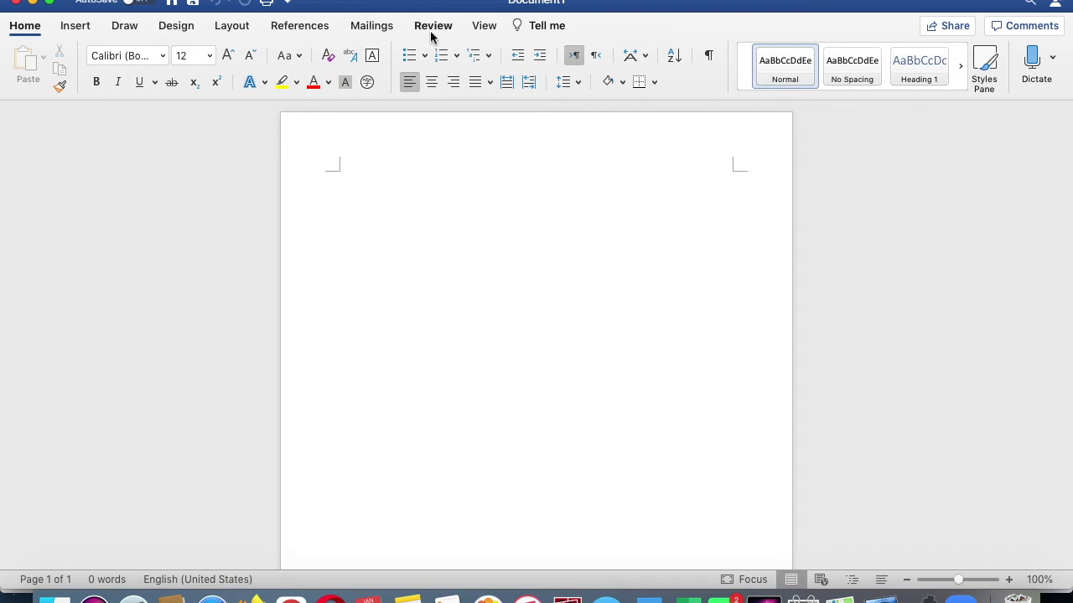
pyautogui.click(76, 25)
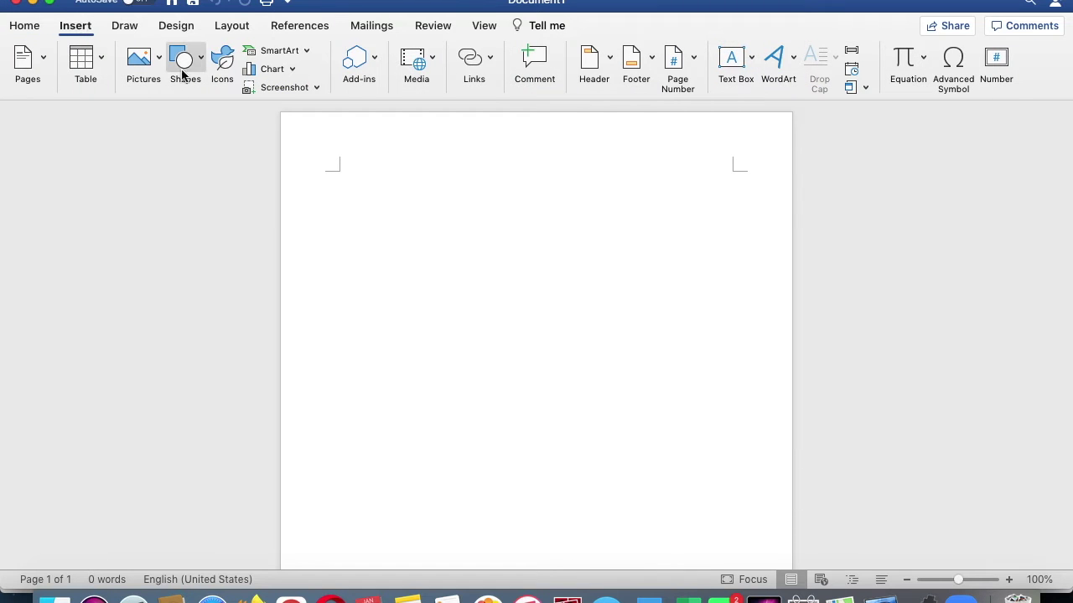
pyautogui.click(137, 30)
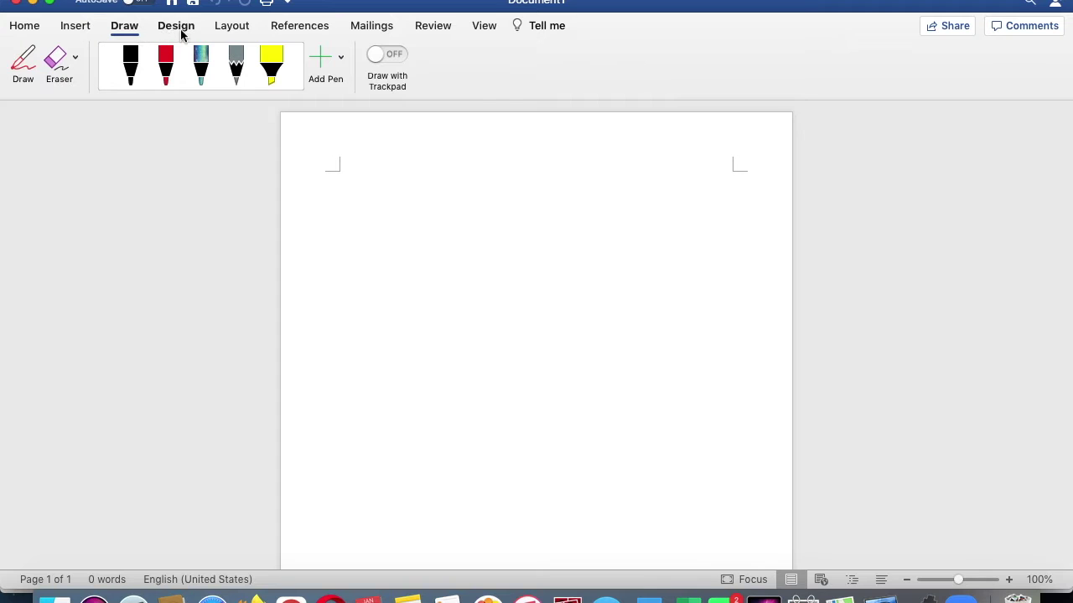
pyautogui.click(179, 32)
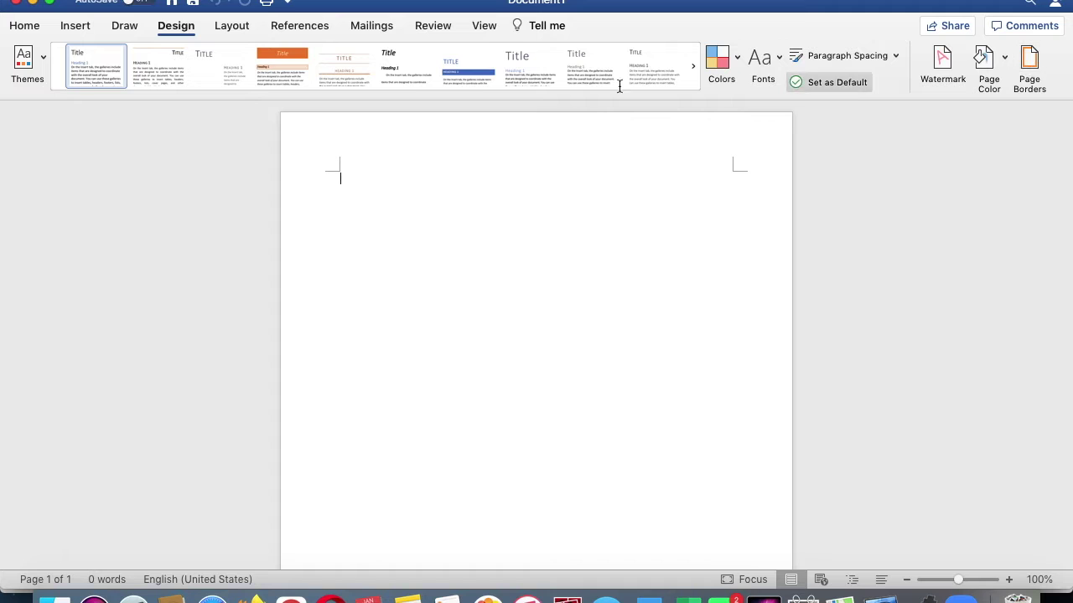
# Step: Apply a dark blue, double-line, 1½ pt box border around the whole page
pyautogui.click(1038, 74)
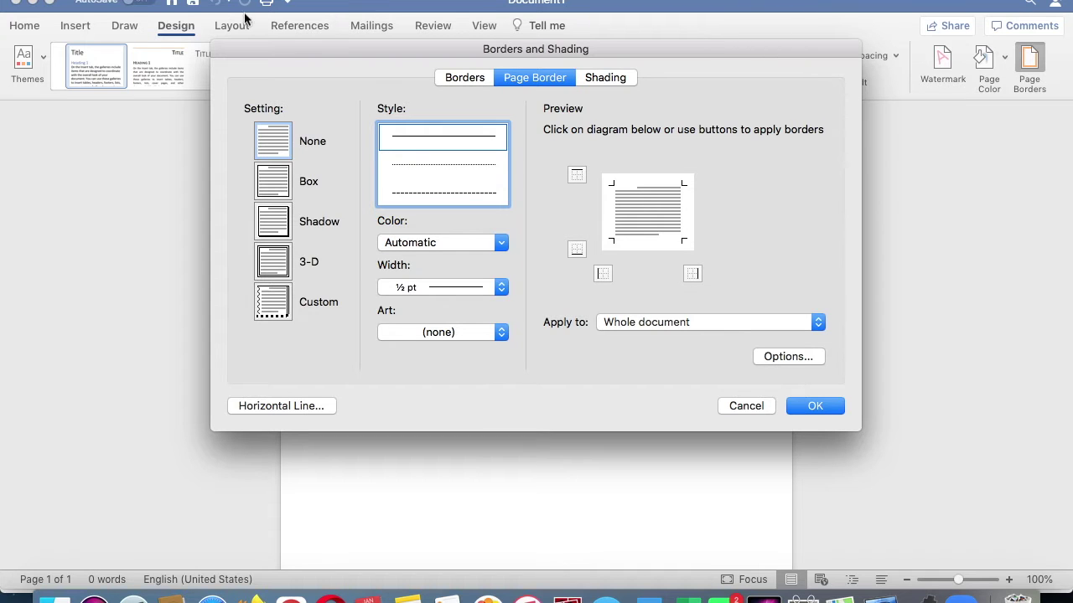
pyautogui.click(297, 182)
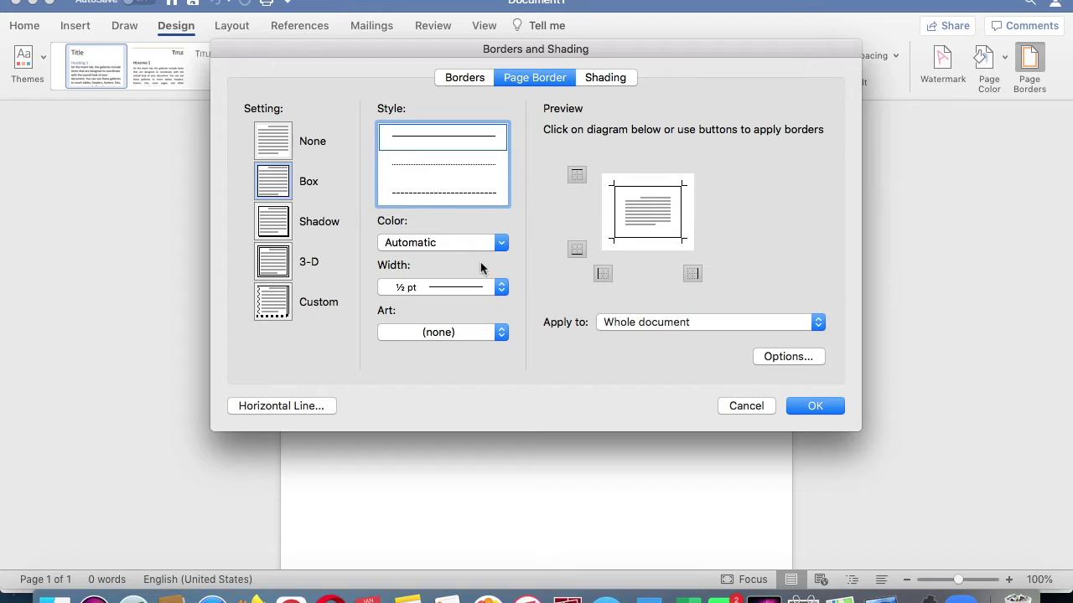
pyautogui.scroll(-5, 484, 191)
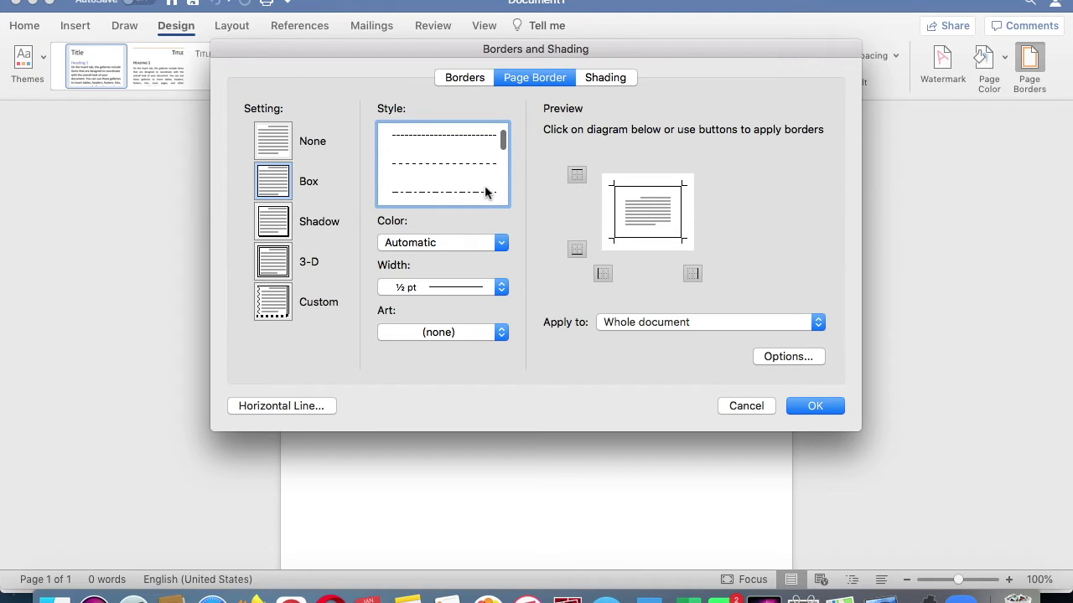
pyautogui.scroll(-3, 484, 191)
pyautogui.click(483, 191)
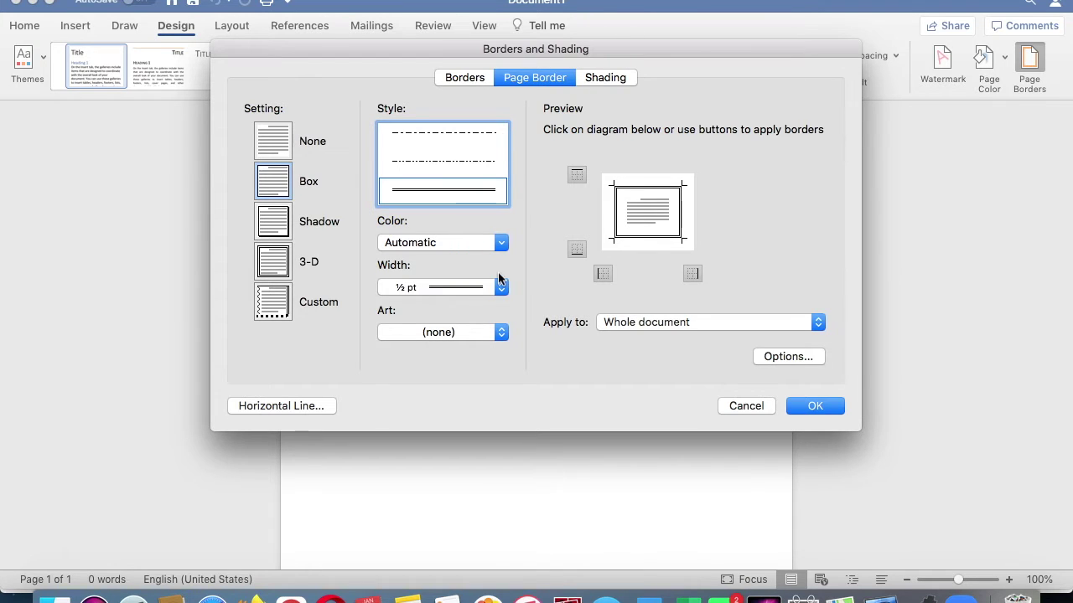
pyautogui.click(501, 242)
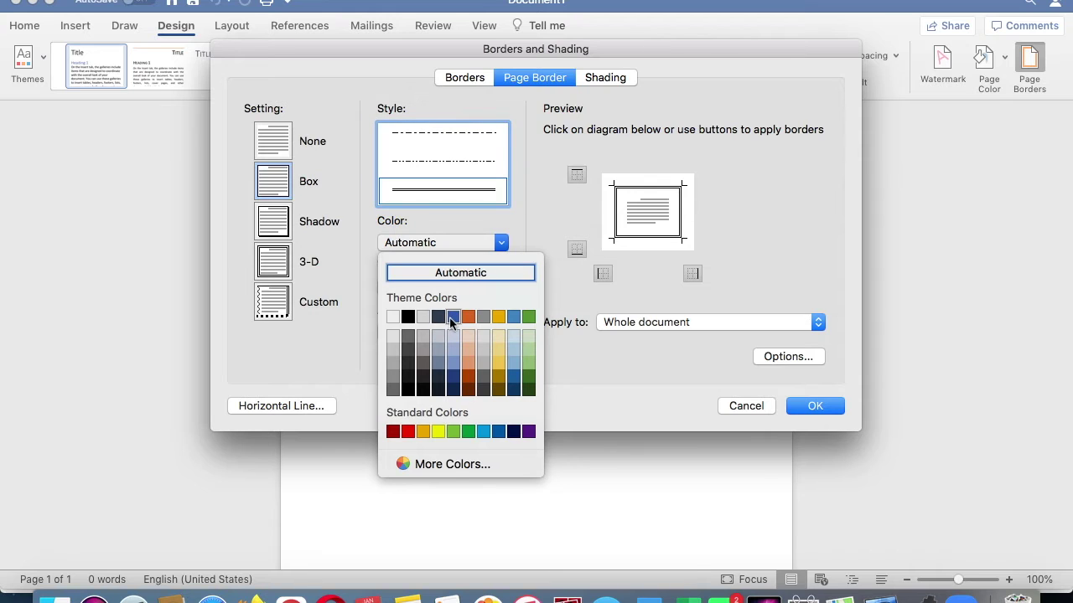
pyautogui.click(452, 317)
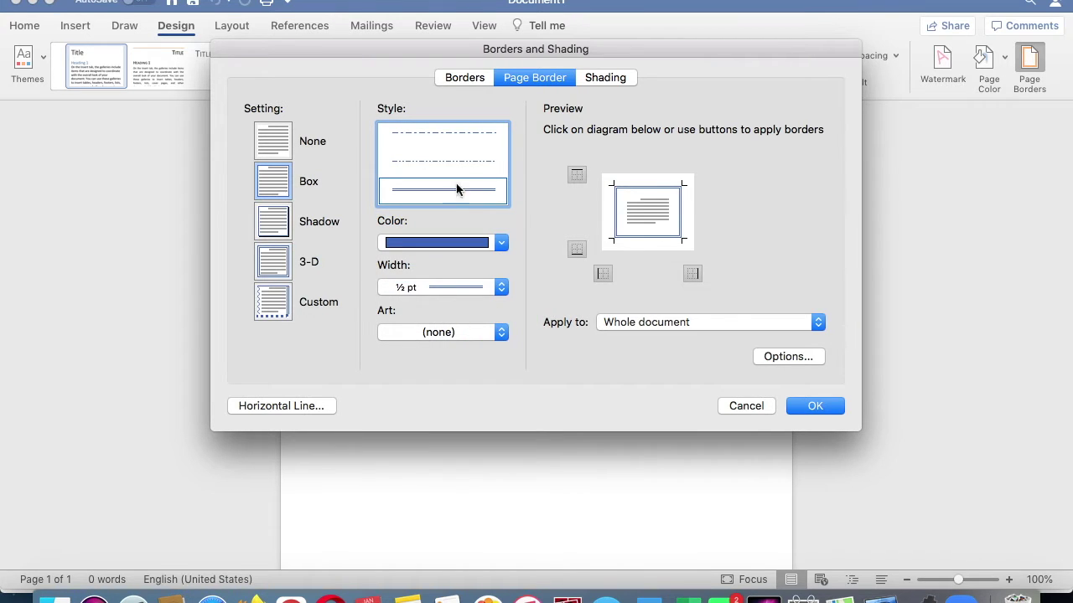
pyautogui.click(495, 286)
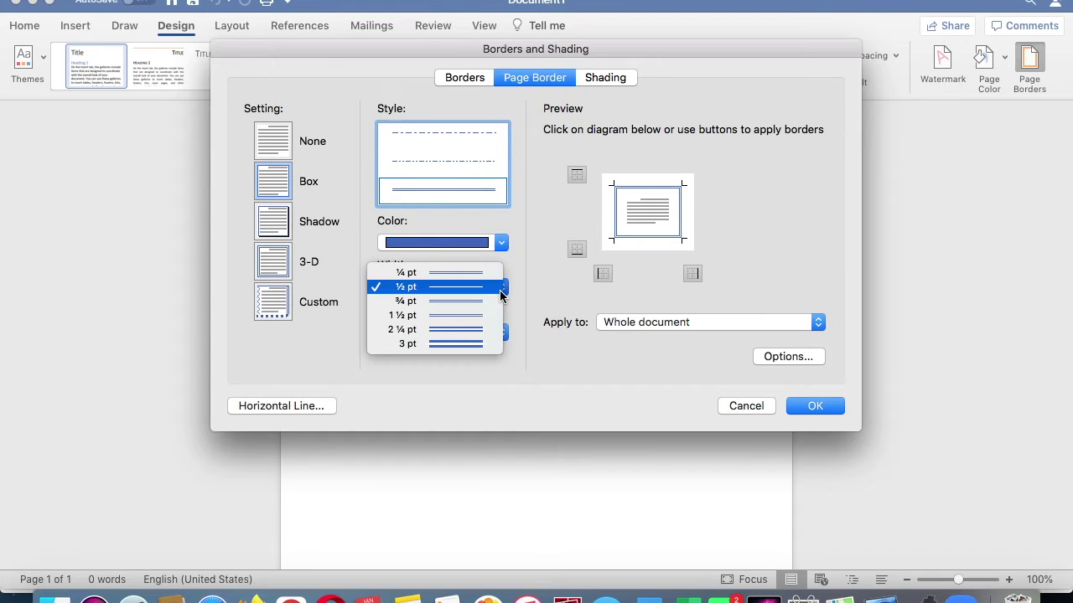
pyautogui.press('Escape')
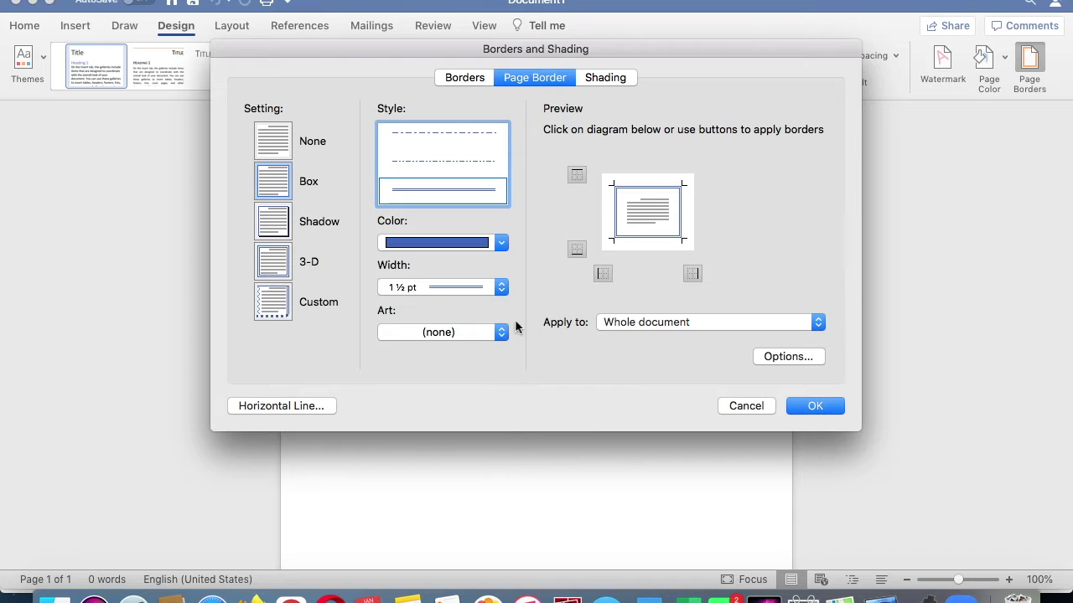
pyautogui.click(502, 336)
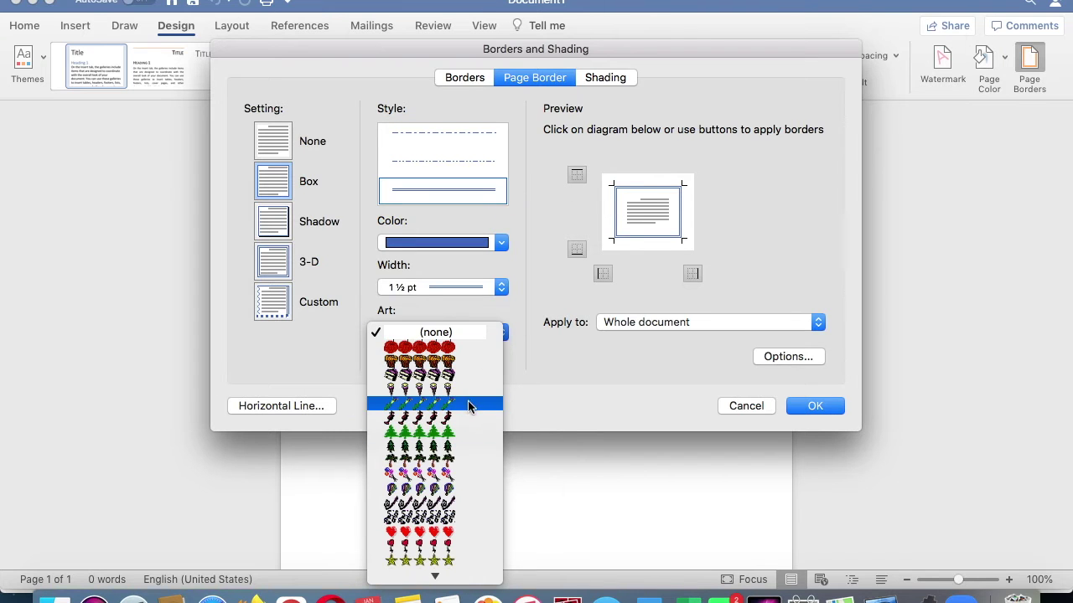
pyautogui.click(463, 332)
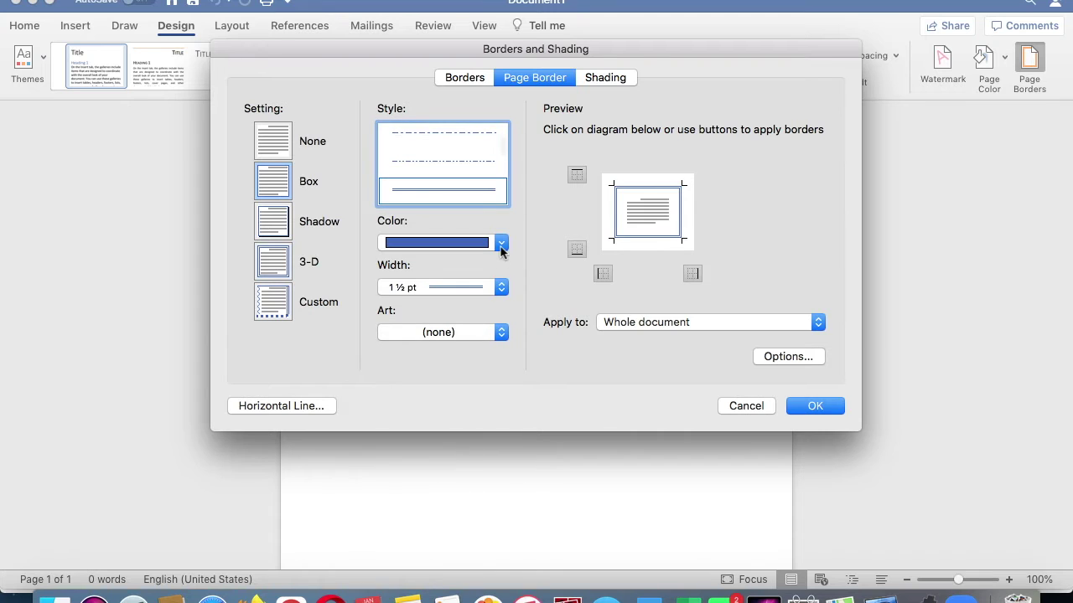
pyautogui.click(825, 410)
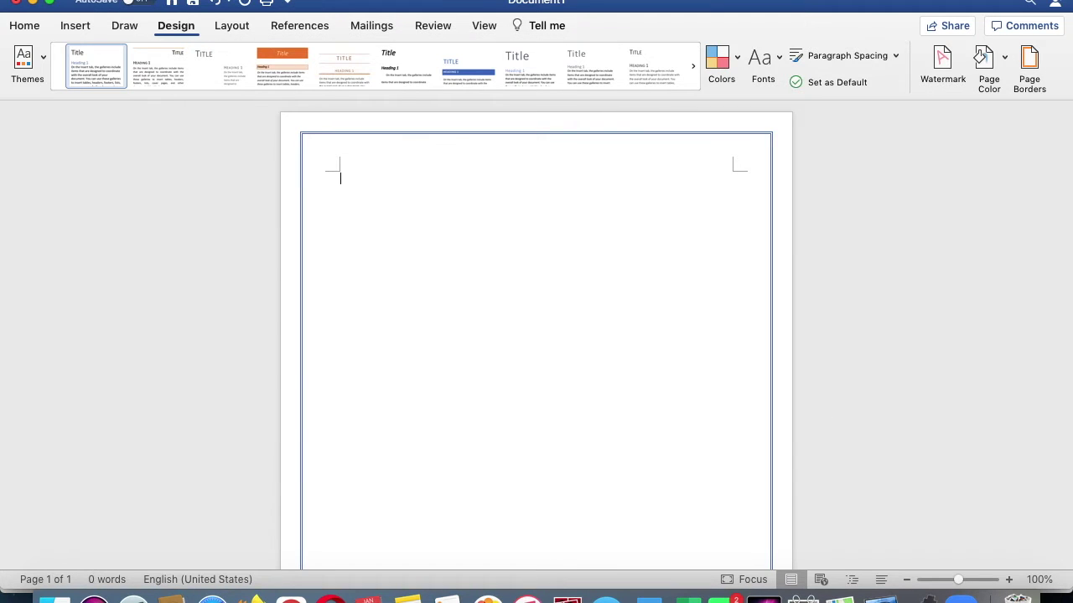
pyautogui.click(24, 26)
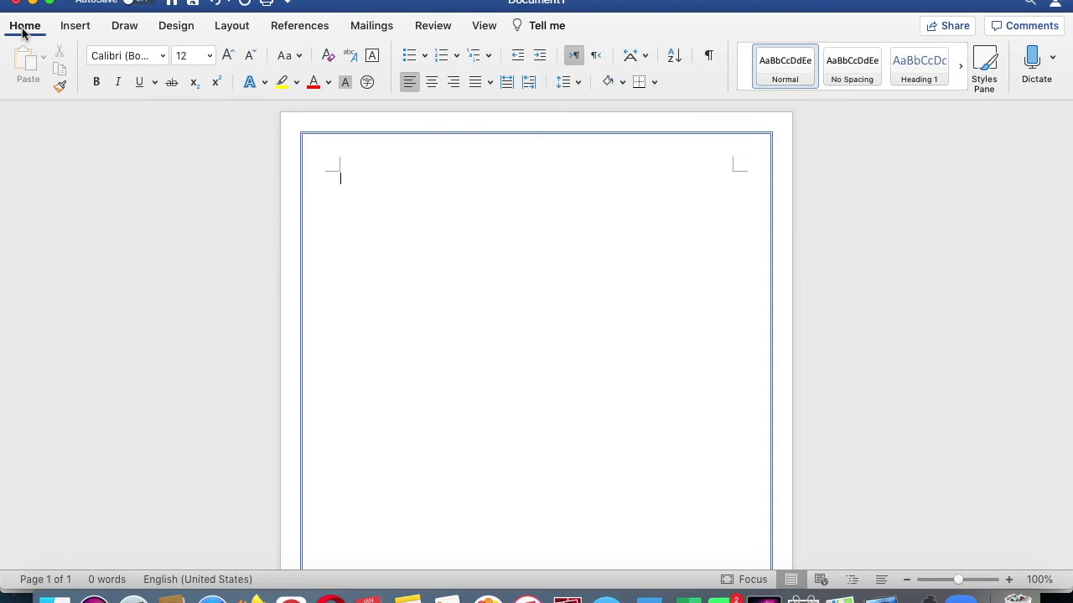
# Step: Set the text formatting to Times New Roman, size 18, in blue
pyautogui.click(164, 62)
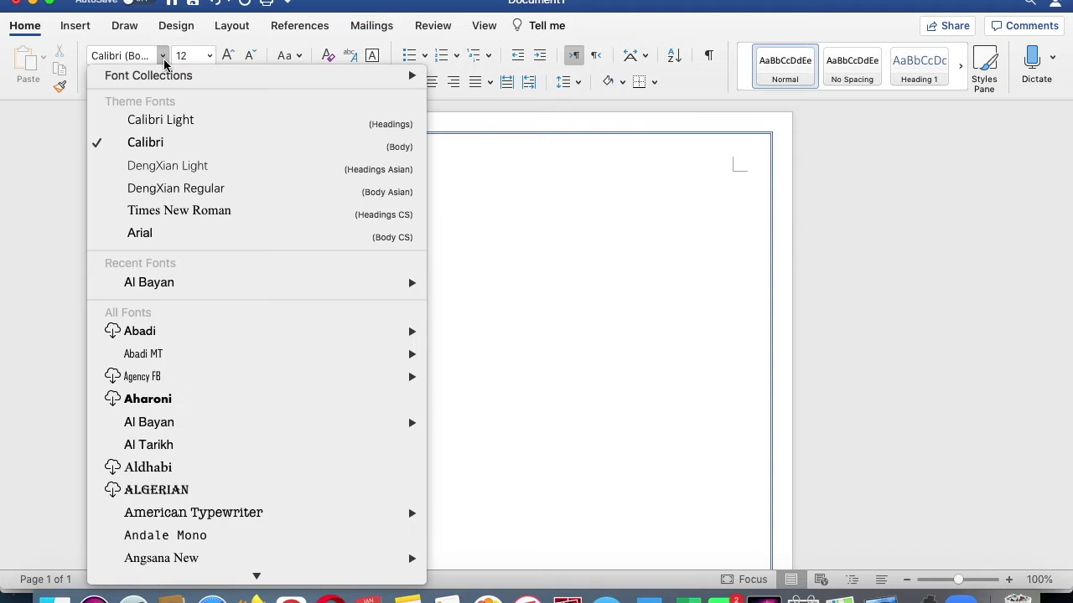
pyautogui.click(159, 211)
pyautogui.click(210, 55)
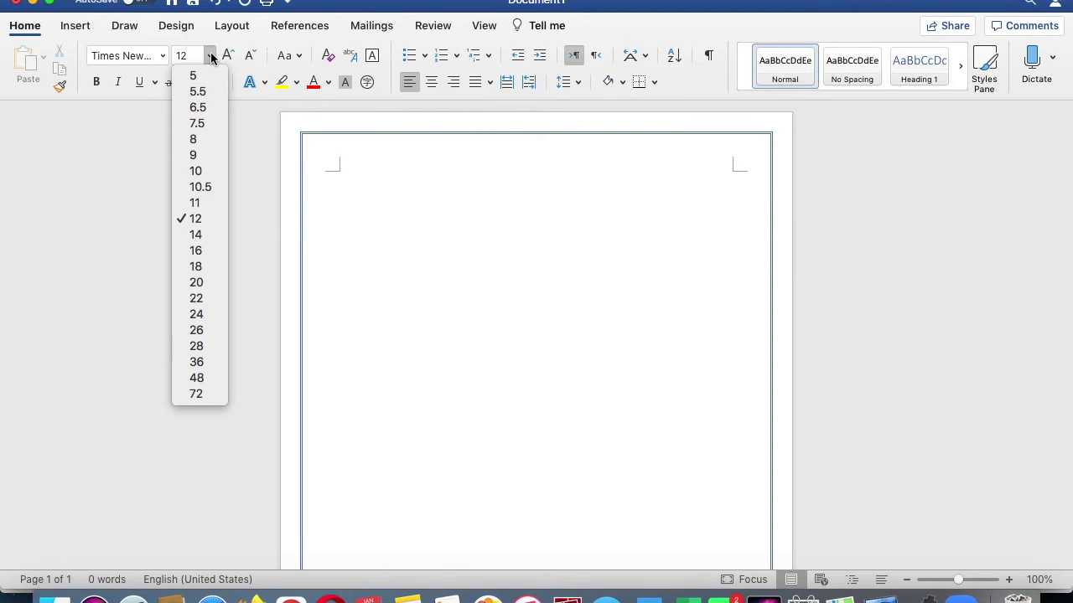
pyautogui.click(192, 267)
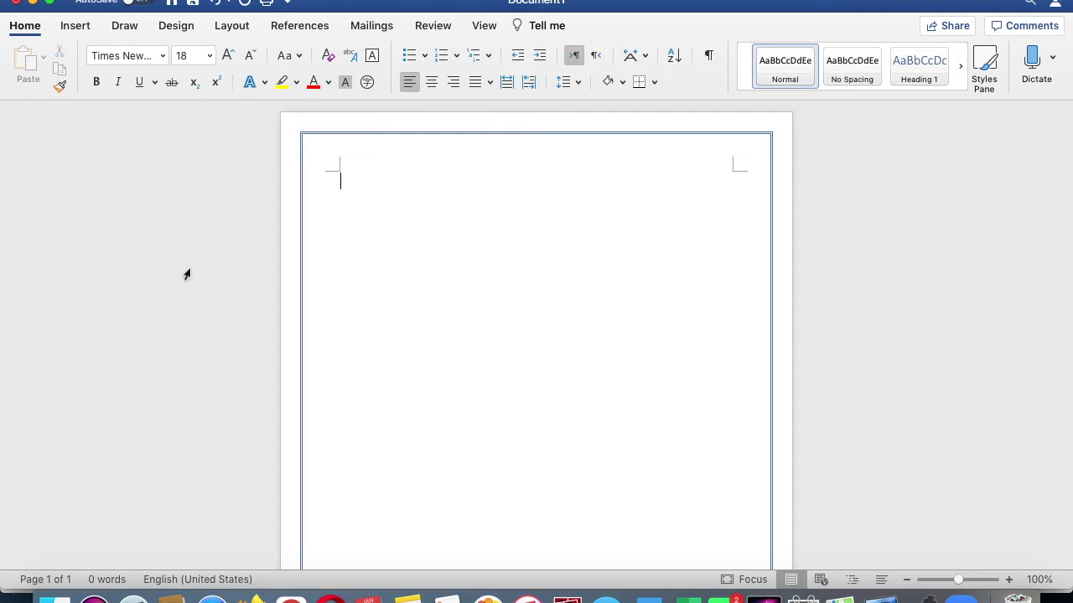
pyautogui.click(328, 81)
pyautogui.click(377, 158)
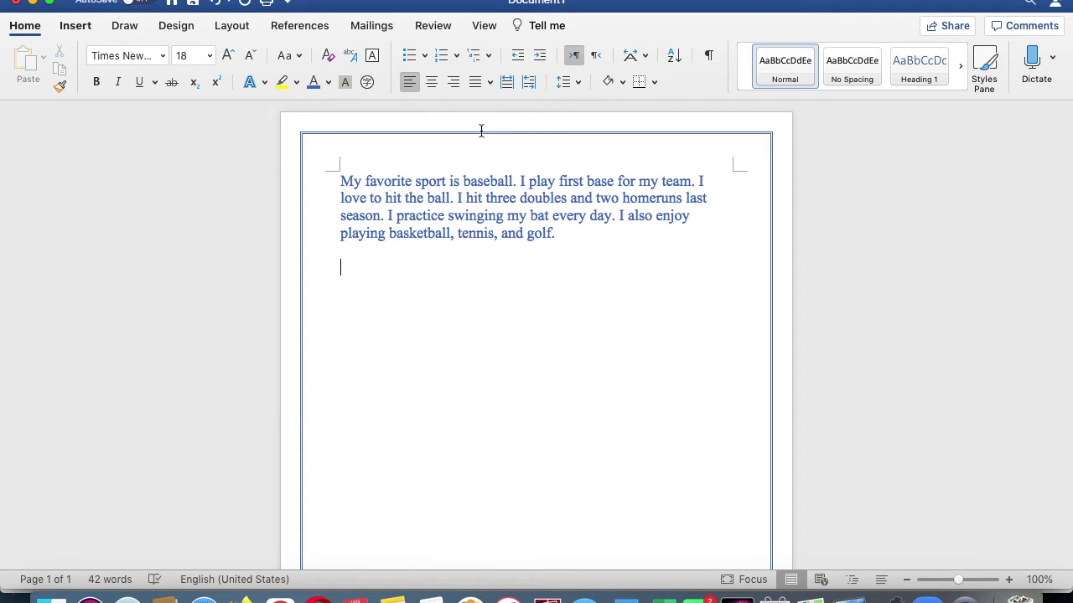
# Step: Reopen the Page Borders settings and confirm the existing blue box border
pyautogui.click(182, 35)
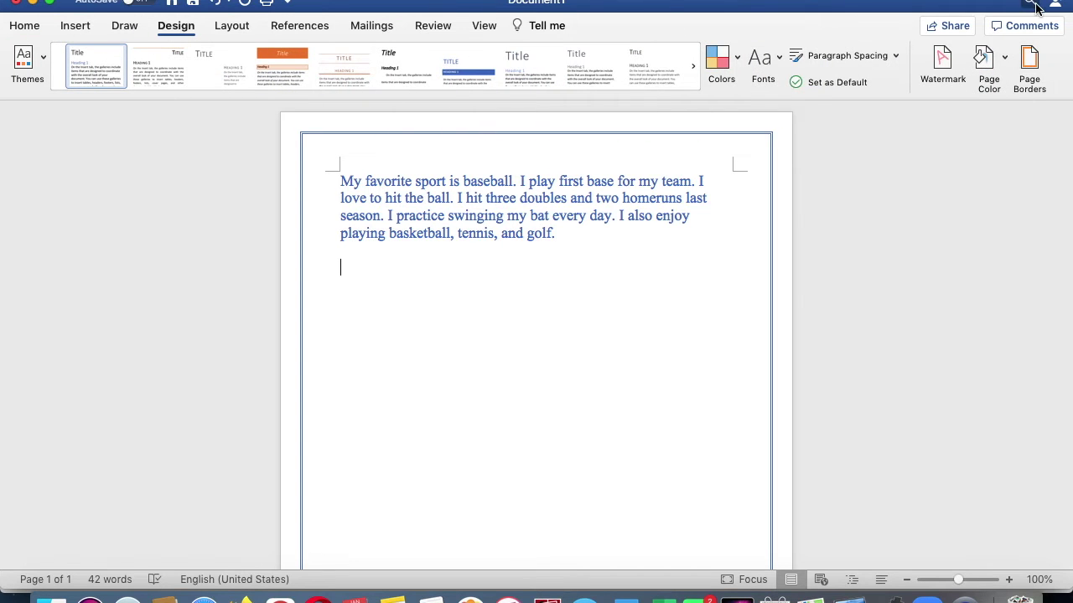
pyautogui.click(1031, 61)
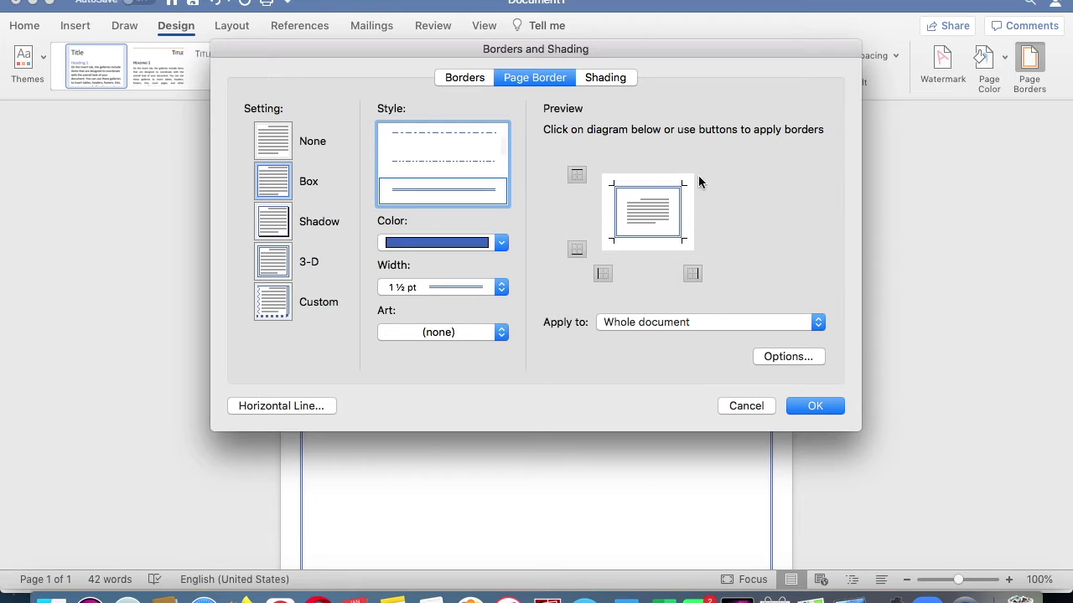
pyautogui.click(746, 406)
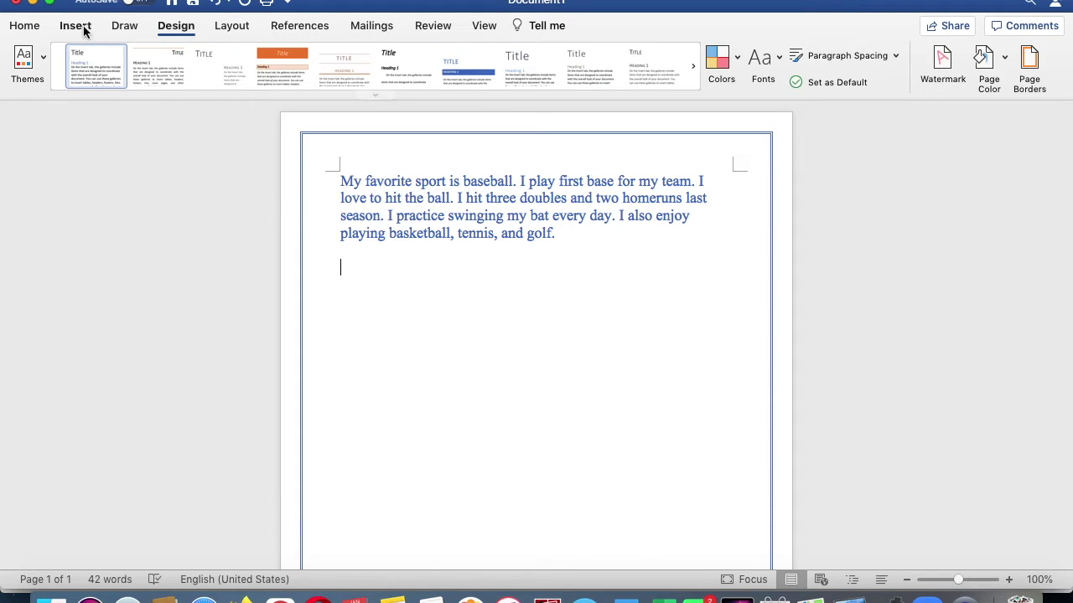
pyautogui.click(38, 28)
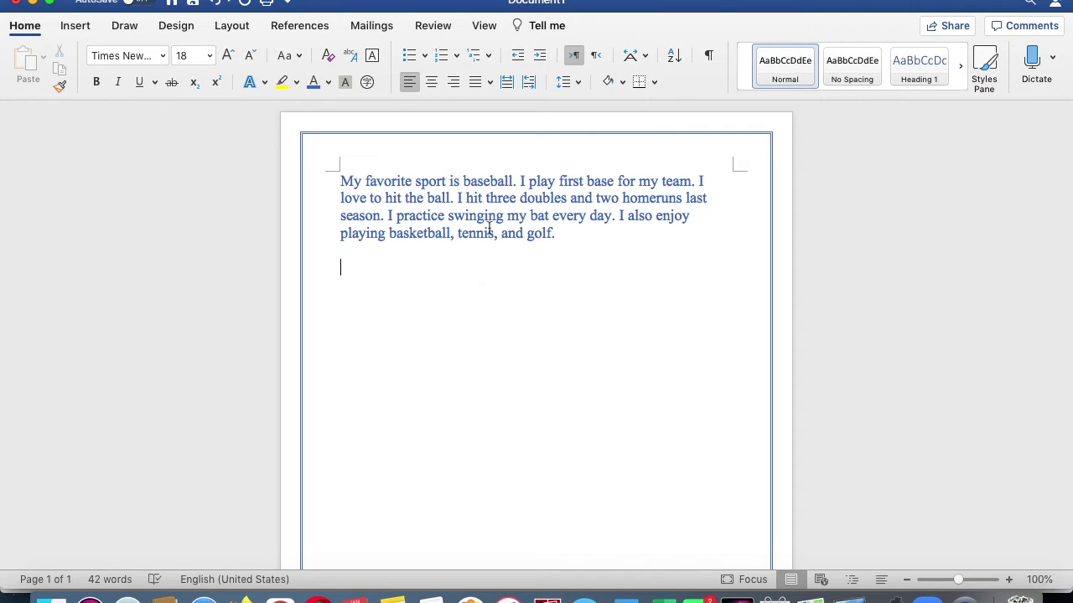
# Step: Cancel inserting a picture from a local file and reopen the Pictures insert options
pyautogui.click(216, 2)
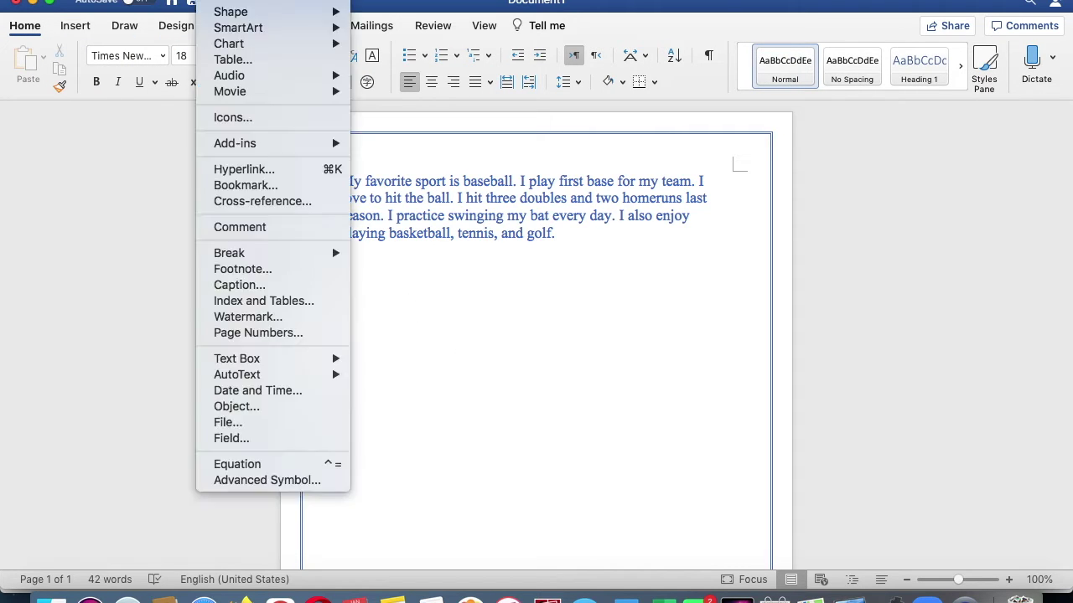
pyautogui.moveTo(260, 3)
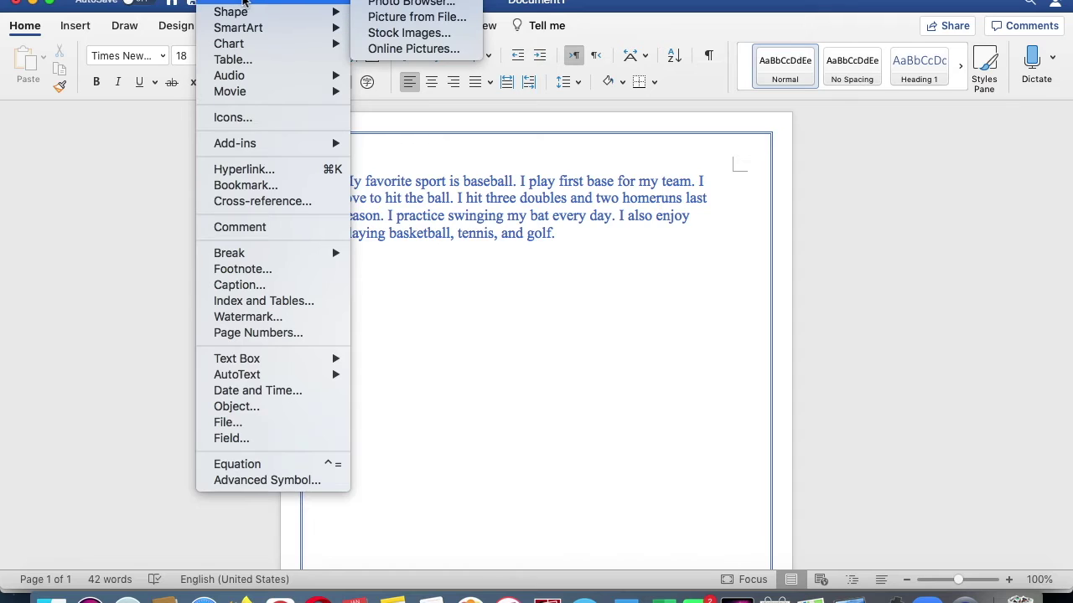
pyautogui.click(465, 18)
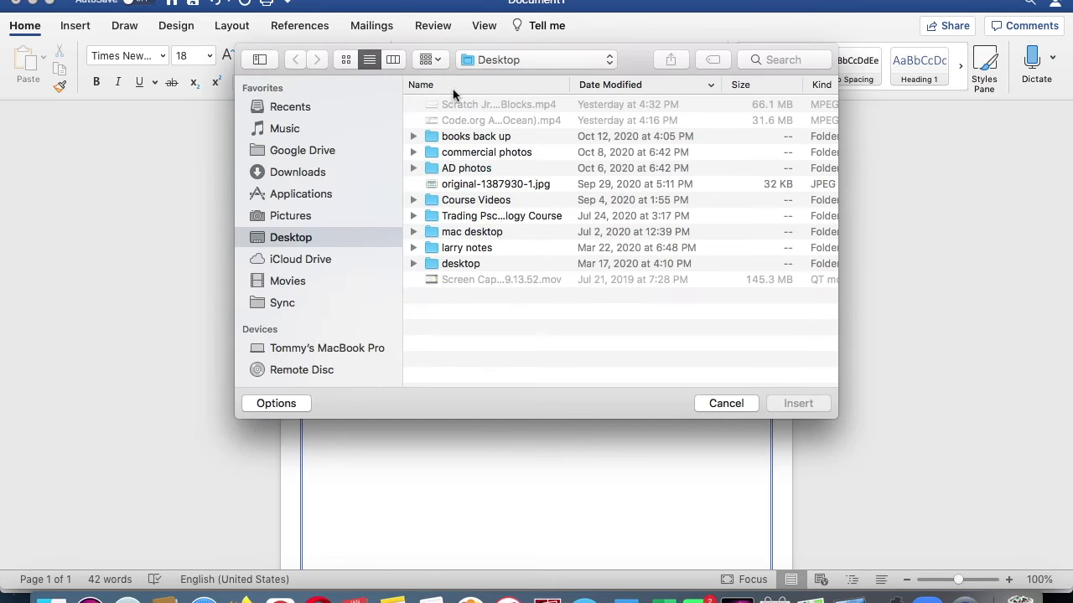
pyautogui.click(716, 404)
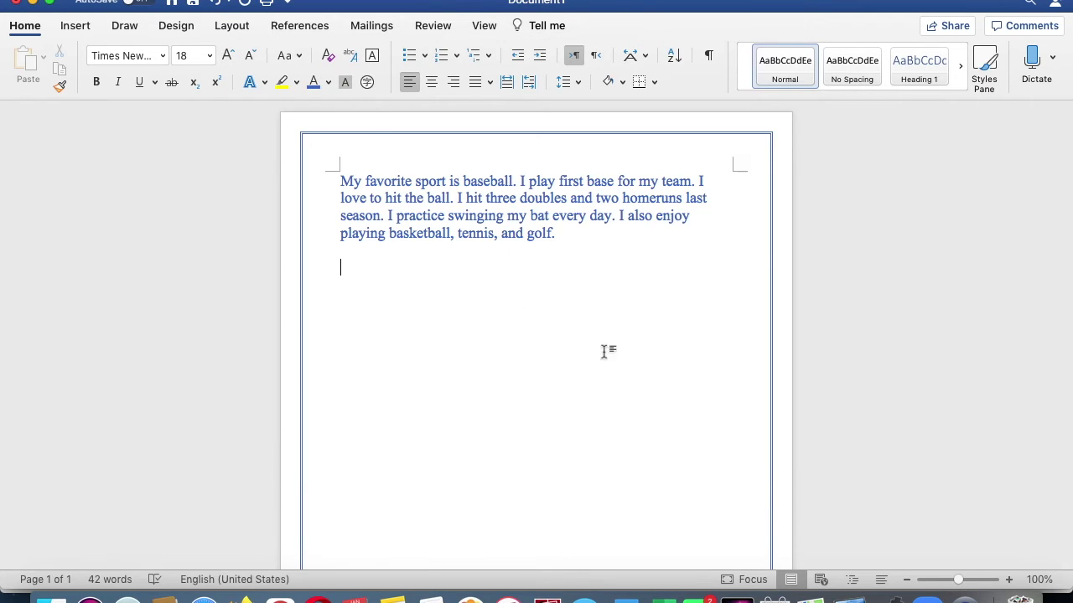
pyautogui.click(266, 4)
pyautogui.moveTo(268, 3)
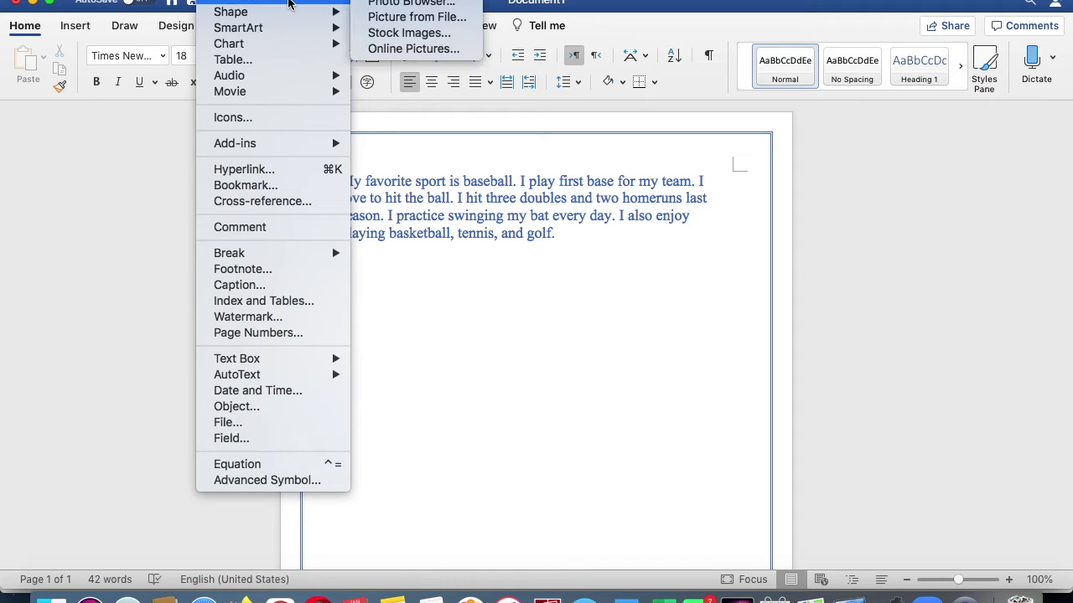
# Step: Insert the first online image result for 'baseball' and drag it smaller
pyautogui.click(439, 51)
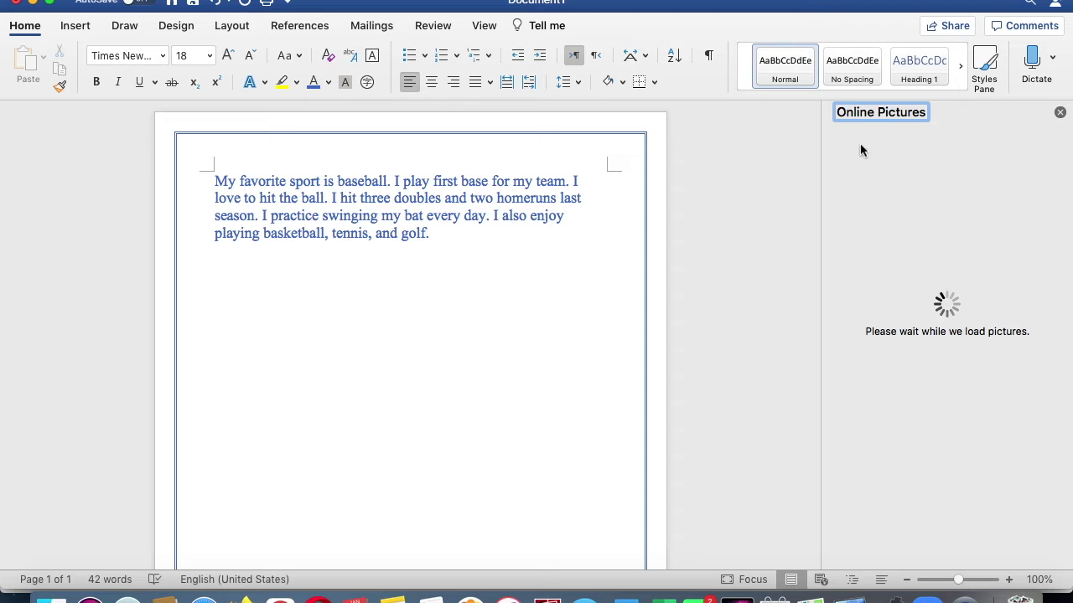
pyautogui.click(910, 156)
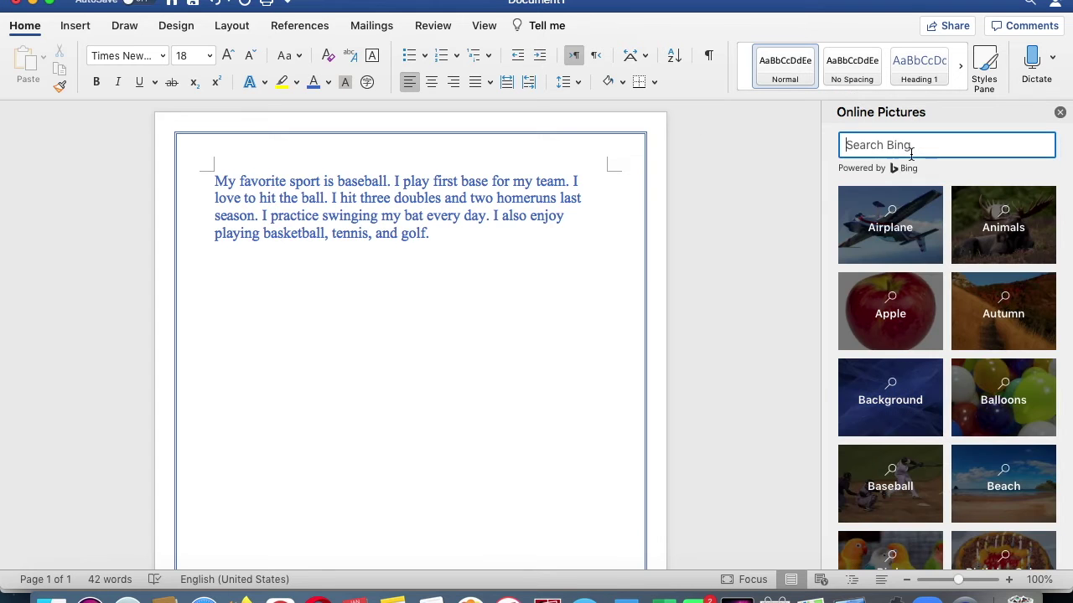
pyautogui.write('baseball')
pyautogui.press('Return')
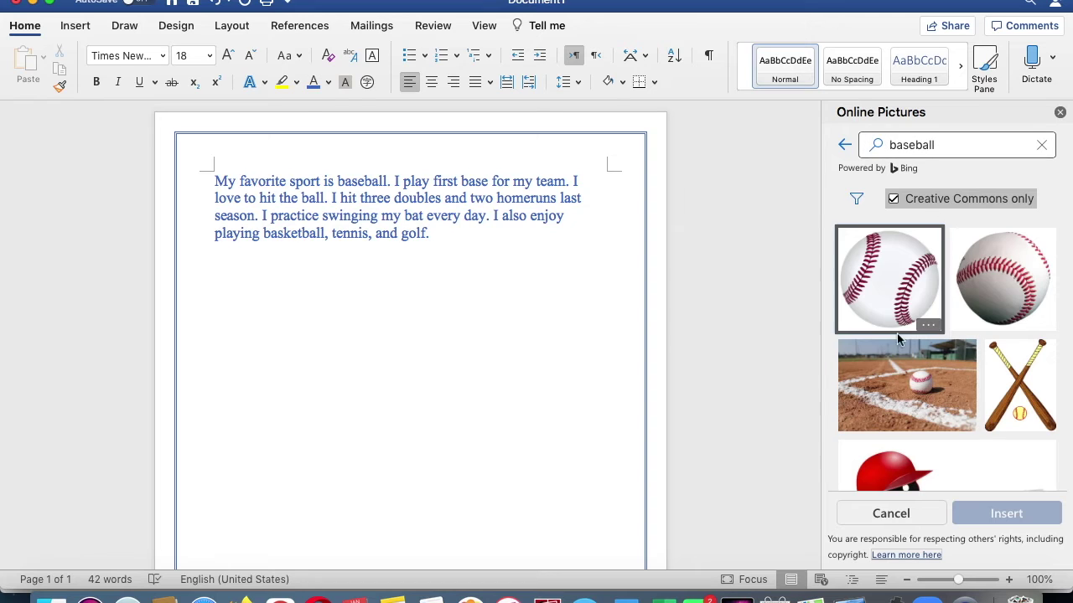
pyautogui.click(890, 300)
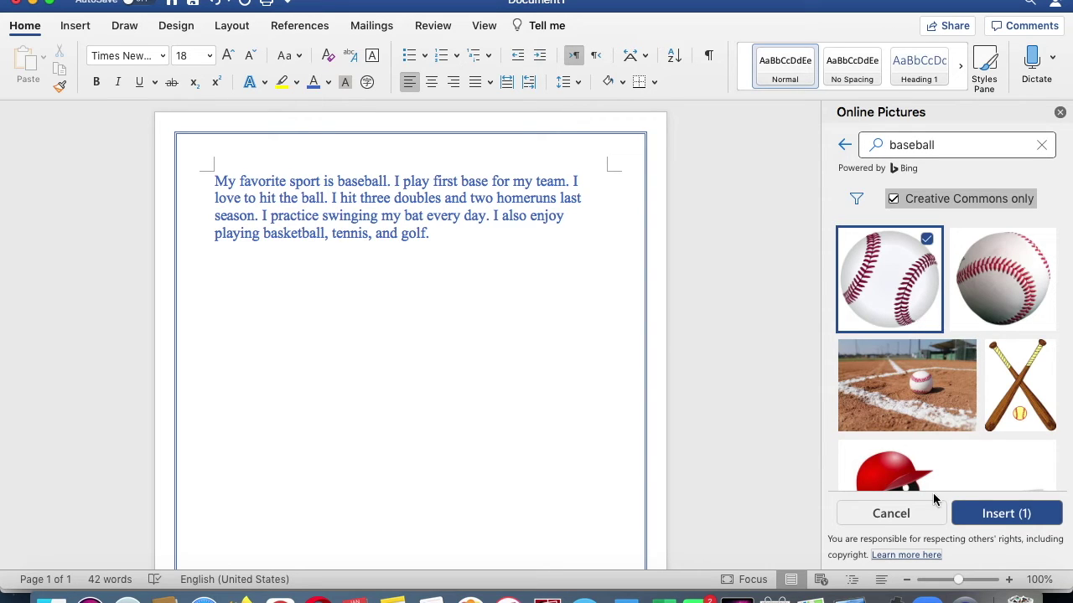
pyautogui.click(972, 510)
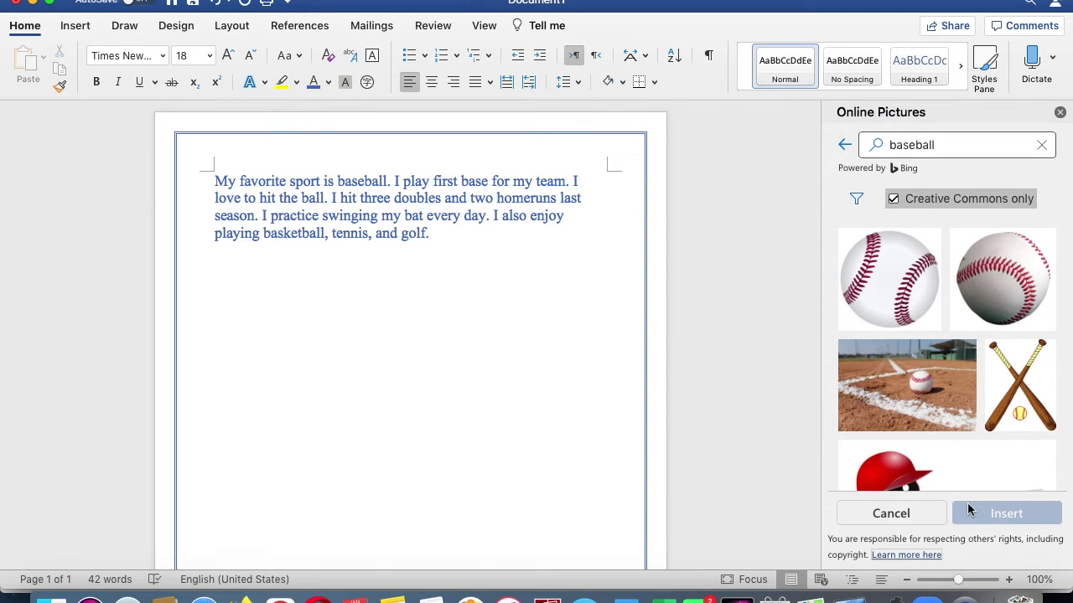
pyautogui.moveTo(619, 247); pyautogui.dragTo(330, 453)
# Step: Shrink the baseball picture further into a small oval
pyautogui.click(192, 539)
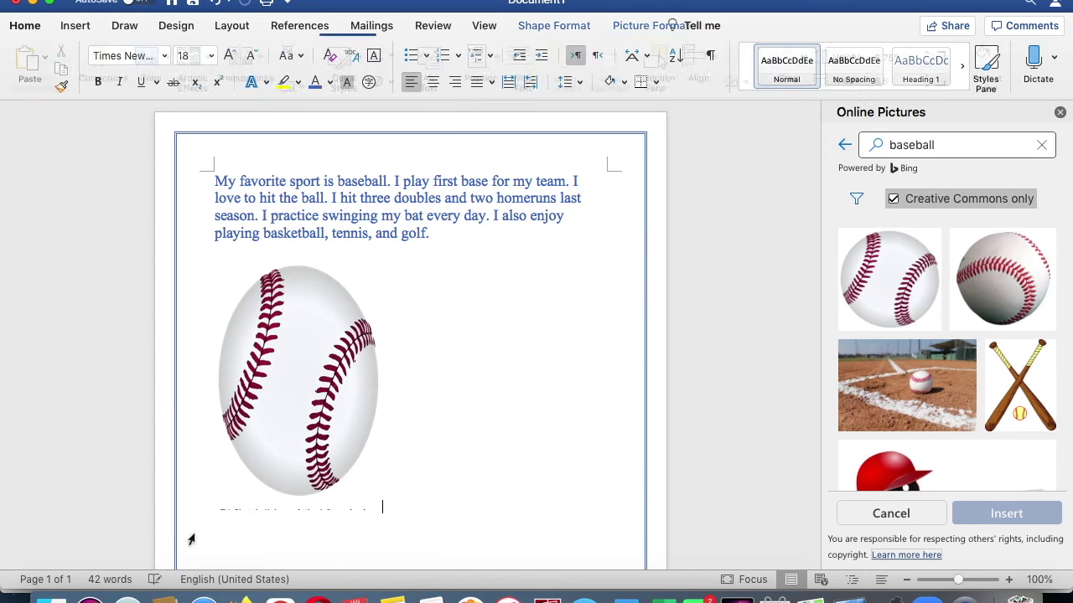
pyautogui.click(323, 479)
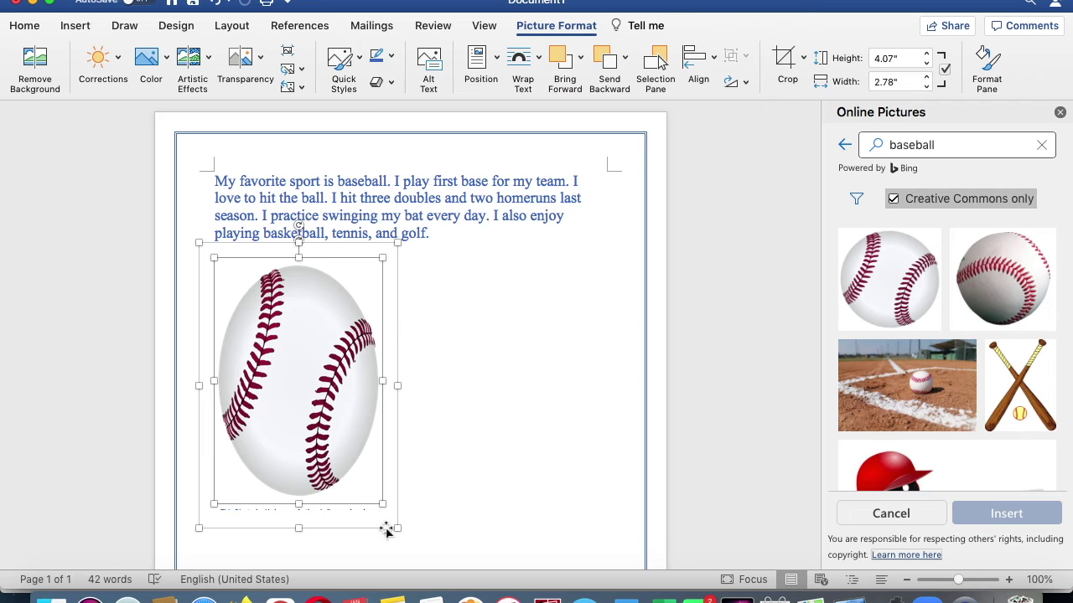
pyautogui.moveTo(381, 506); pyautogui.dragTo(263, 312)
pyautogui.click(373, 293)
# Step: Save the document as 'My favorite sport is baseball' and switch to Google Classroom in Firefox
pyautogui.click(97, 1)
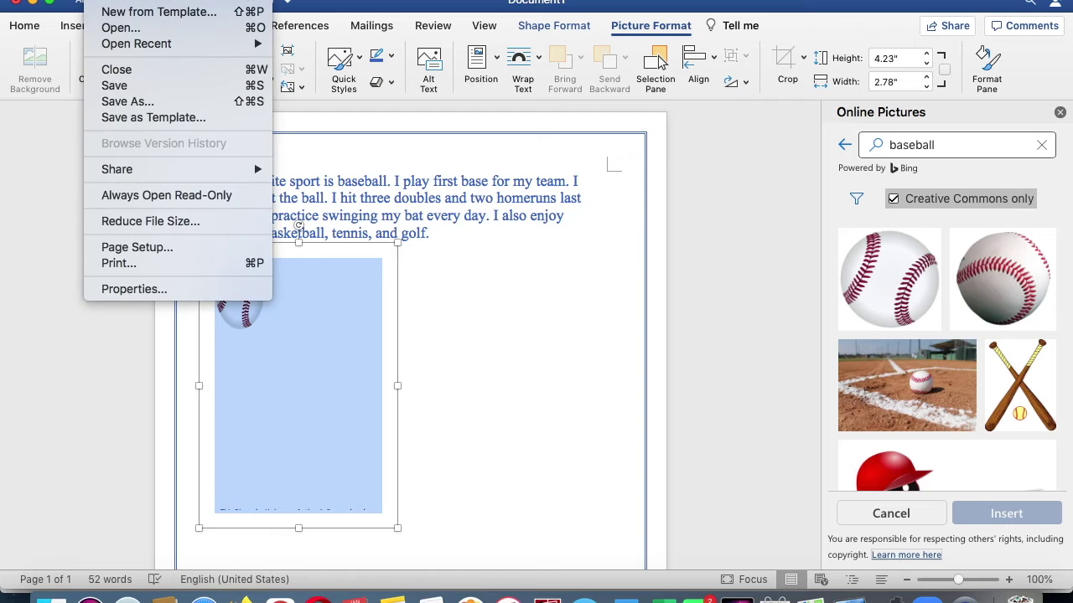
pyautogui.click(137, 101)
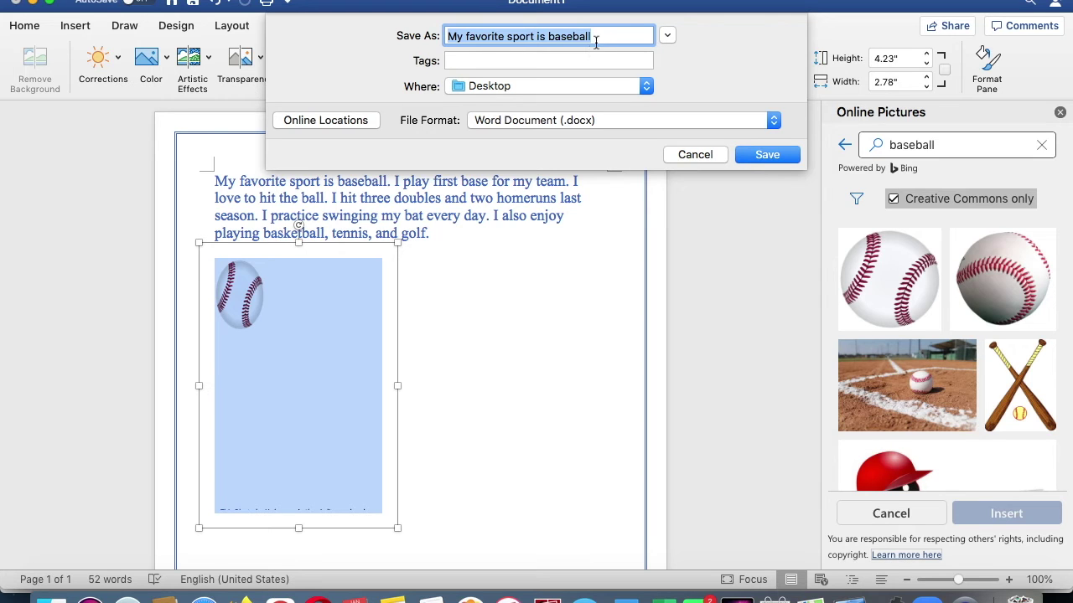
pyautogui.click(761, 159)
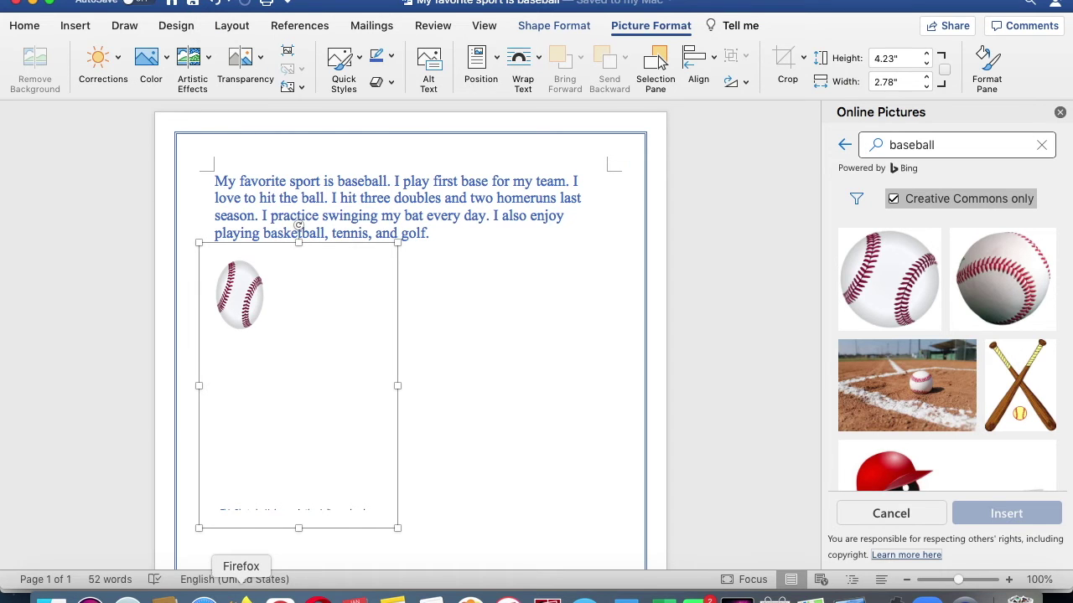
pyautogui.click(243, 600)
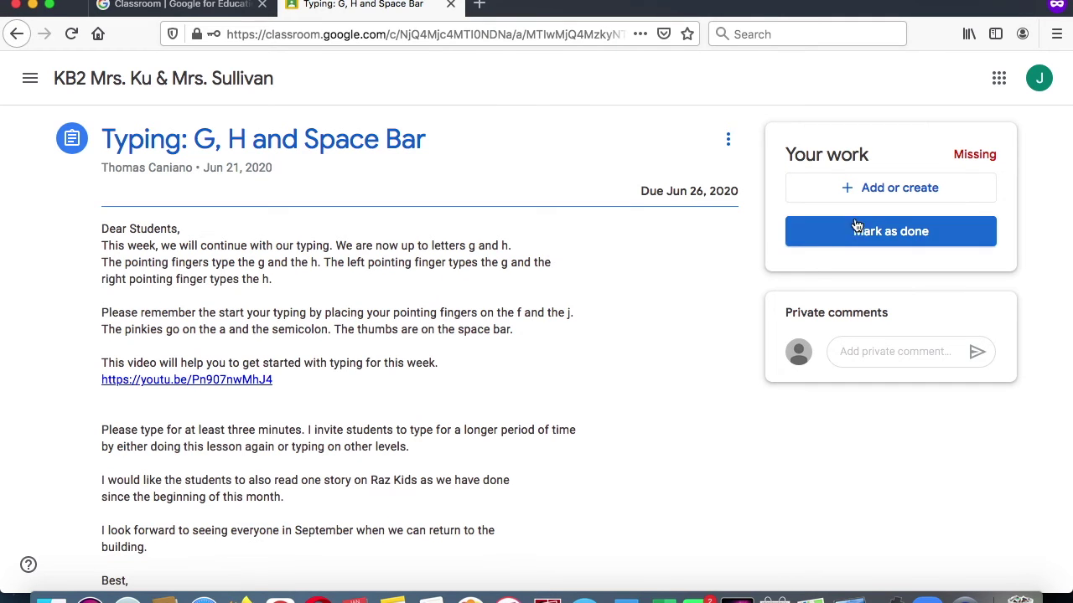
# Step: Open the Add or create menu under Your work on the assignment
pyautogui.click(876, 190)
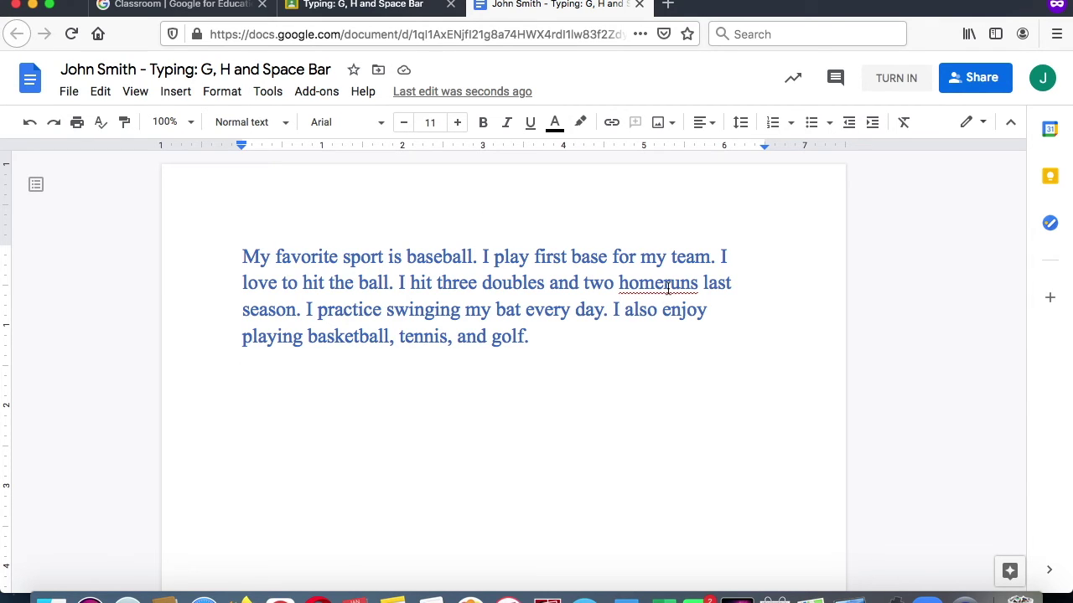
# Step: Correct 'homeruns' to 'home runs' and open the Insert > Image web search
pyautogui.click(668, 286)
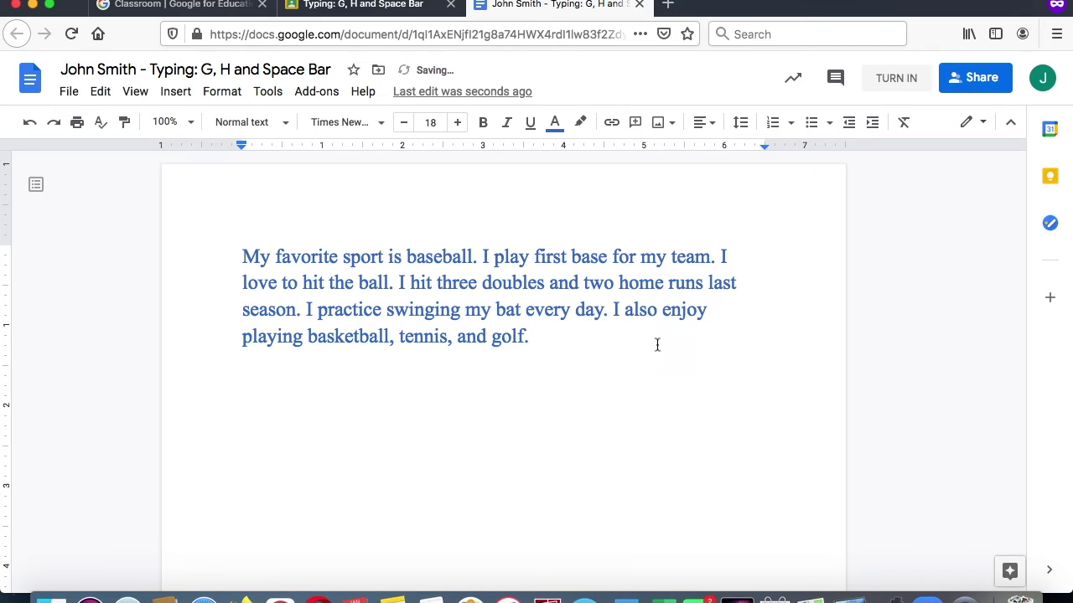
pyautogui.click(183, 98)
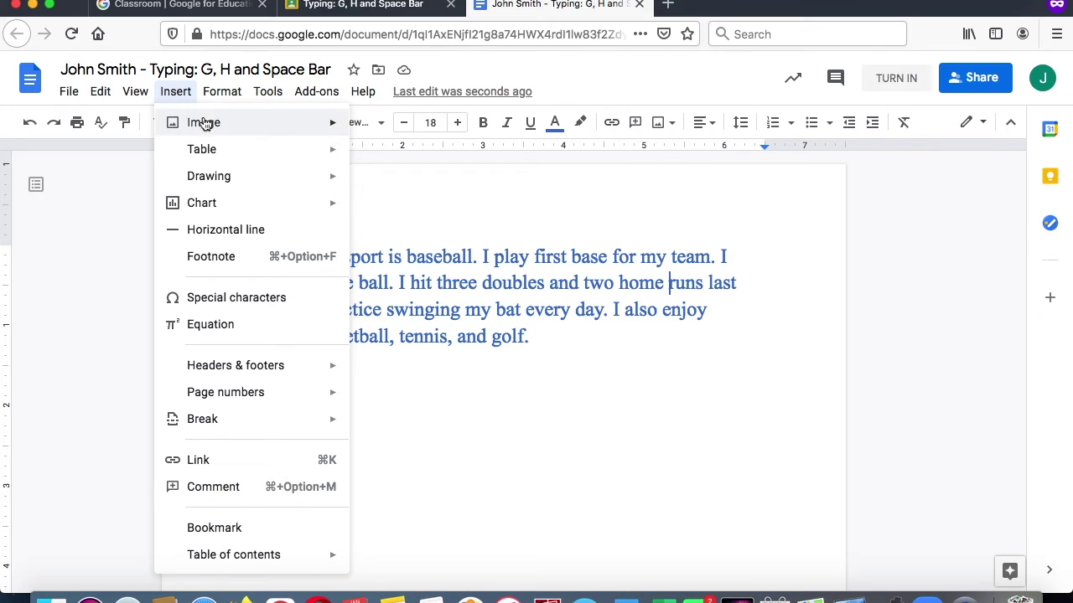
pyautogui.moveTo(203, 122)
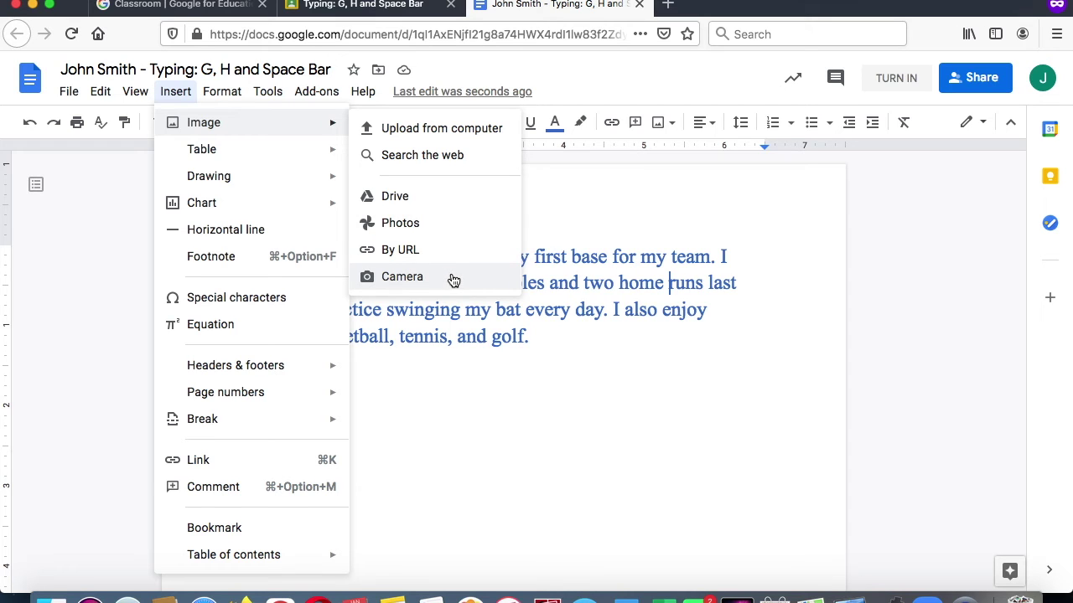
pyautogui.click(425, 158)
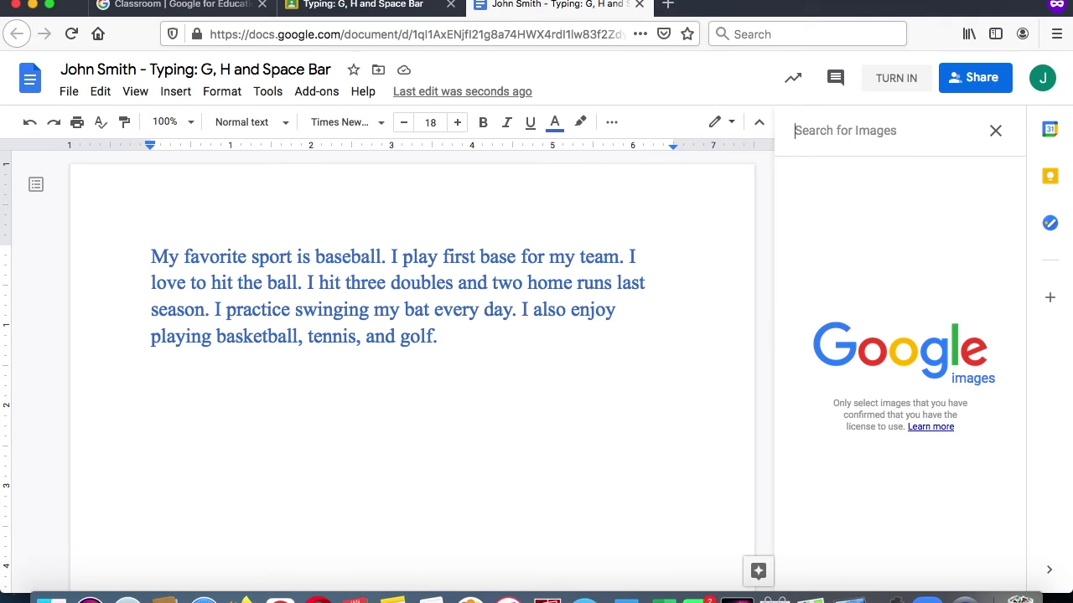
# Step: Insert a 'baseball' web image, undo the misplaced picture, and start a new line below the paragraph
pyautogui.write('baseball')
pyautogui.press('Return')
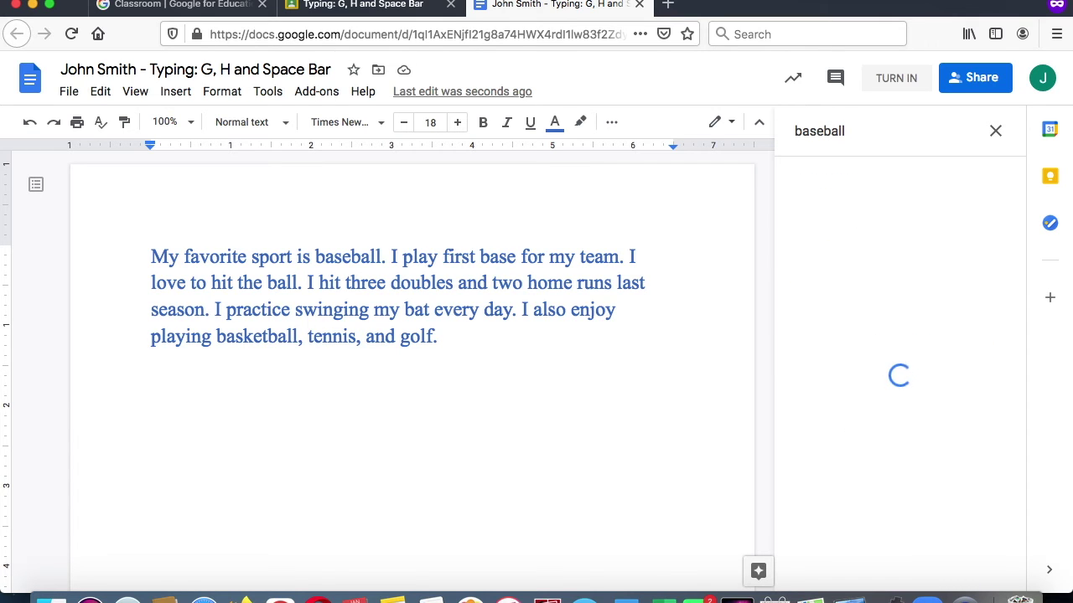
pyautogui.click(845, 195)
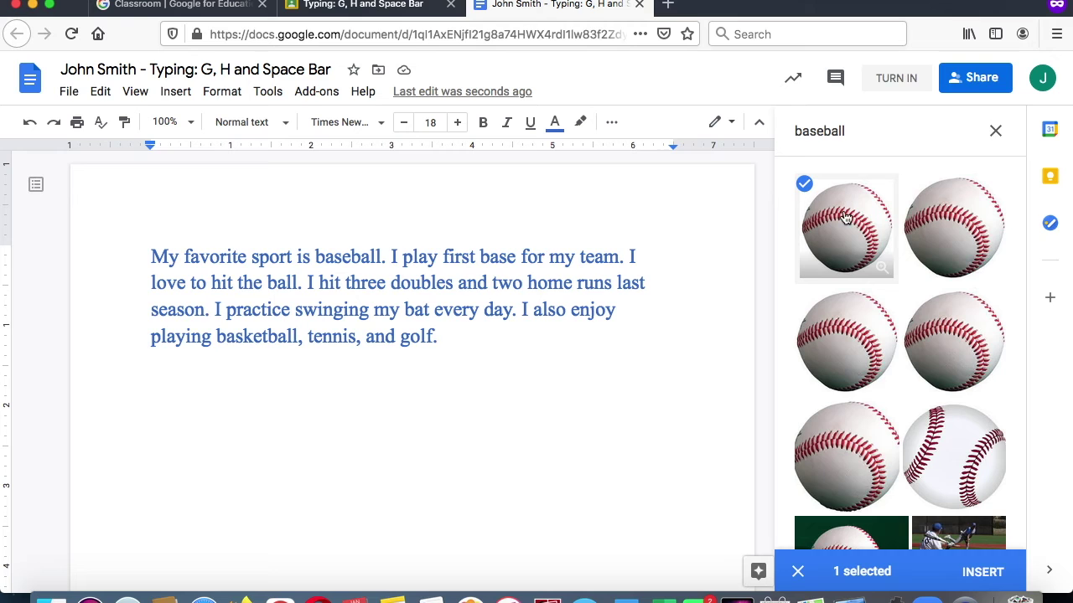
pyautogui.click(984, 575)
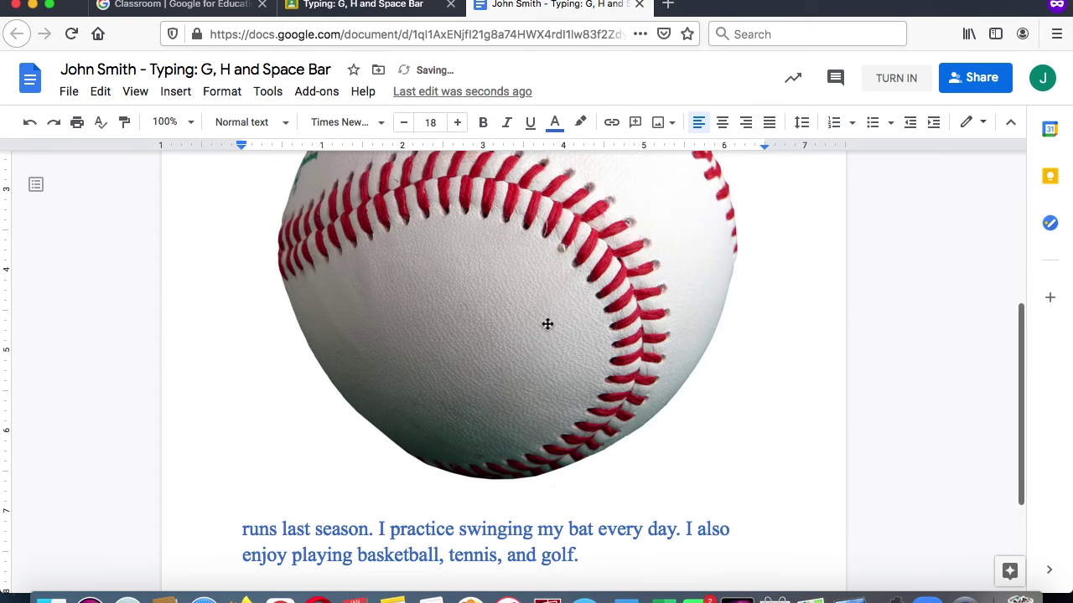
pyautogui.scroll(10, 544, 335)
pyautogui.click(545, 335)
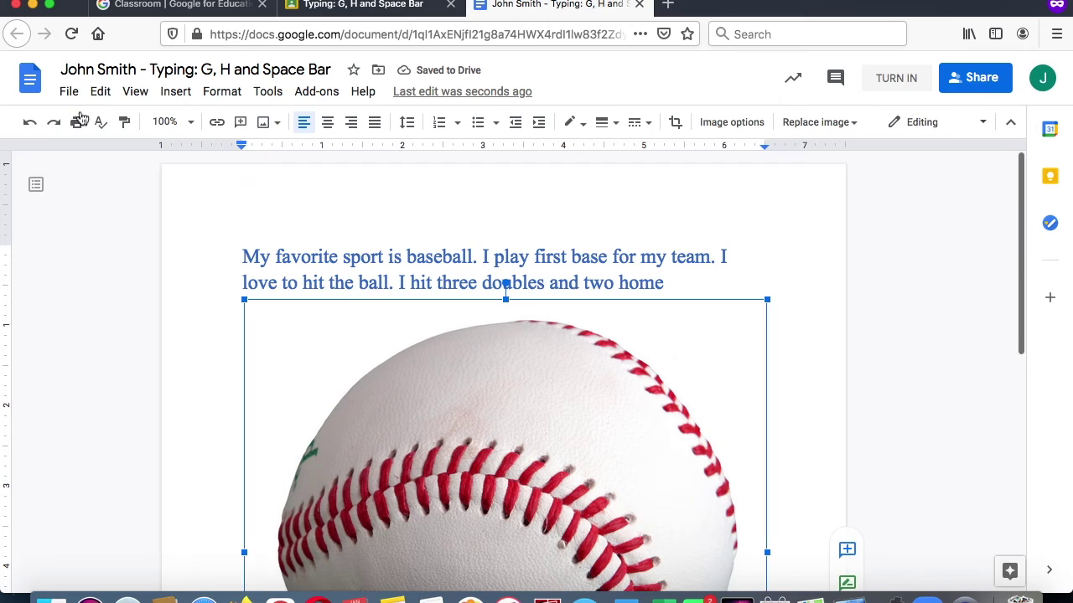
pyautogui.click(29, 124)
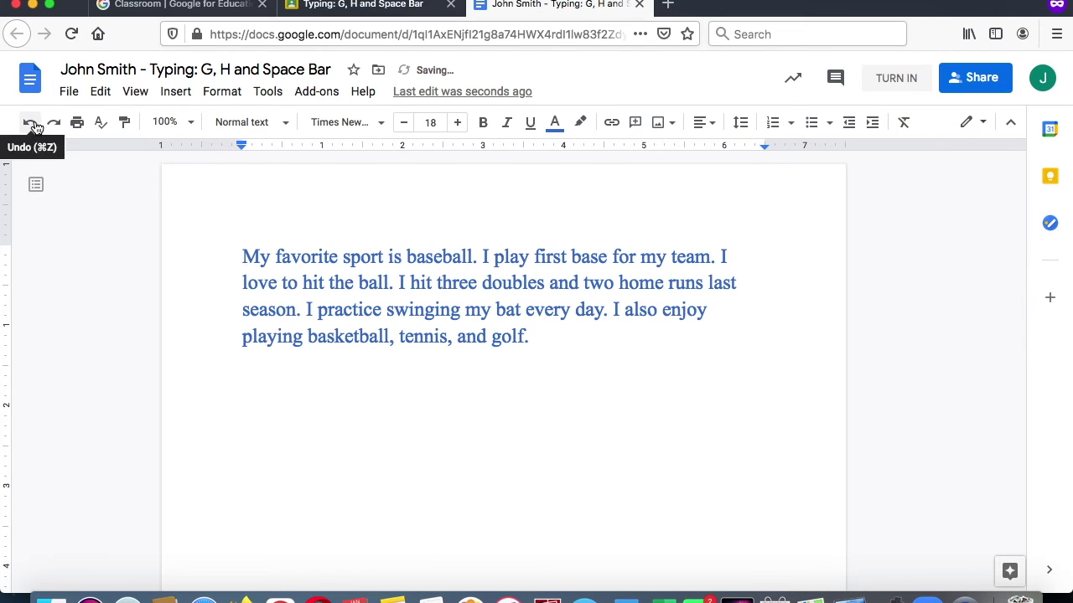
pyautogui.press('Return')
pyautogui.press('Return')
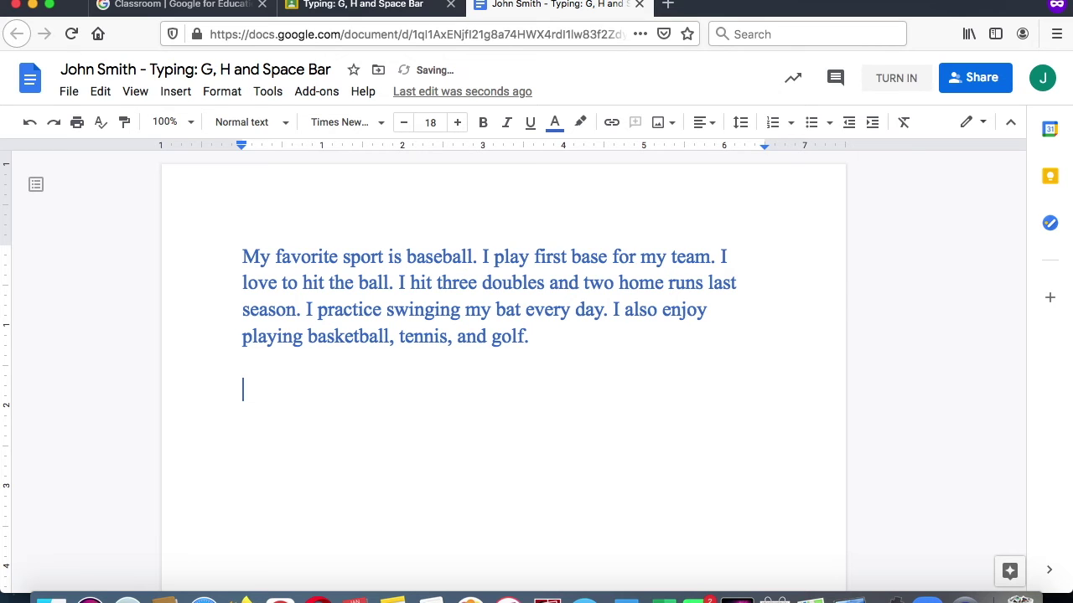
# Step: Insert the third baseball image from a web image search below the paragraph
pyautogui.click(175, 92)
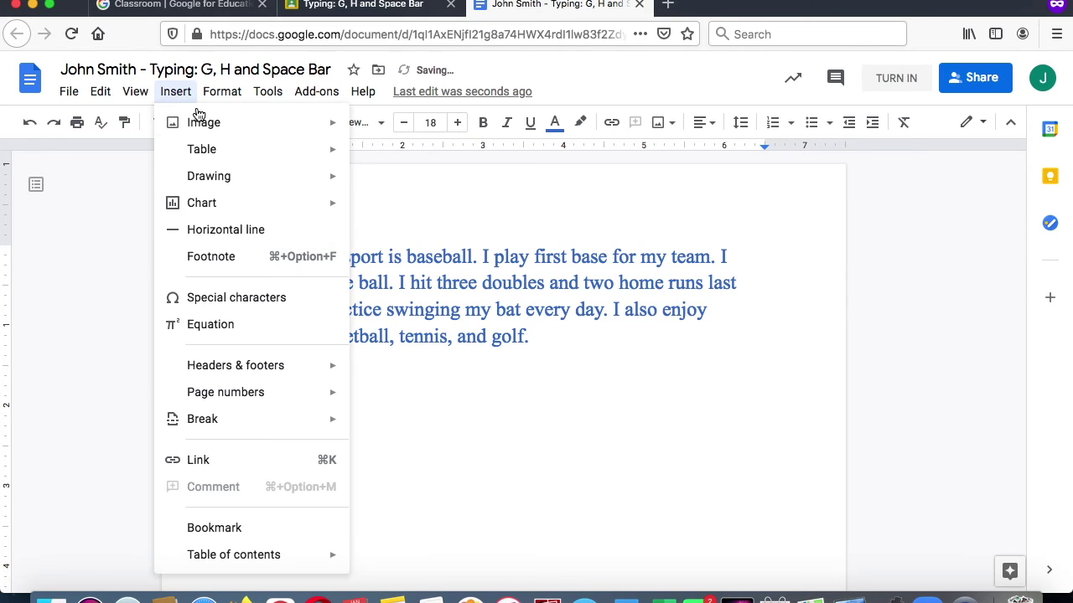
pyautogui.moveTo(326, 134)
pyautogui.click(407, 154)
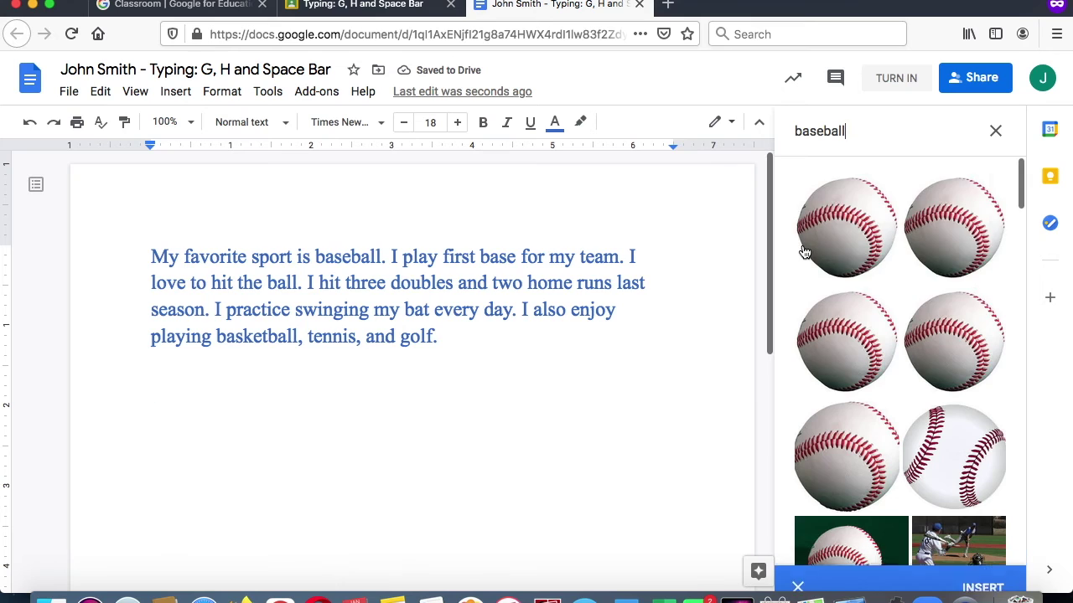
pyautogui.click(846, 376)
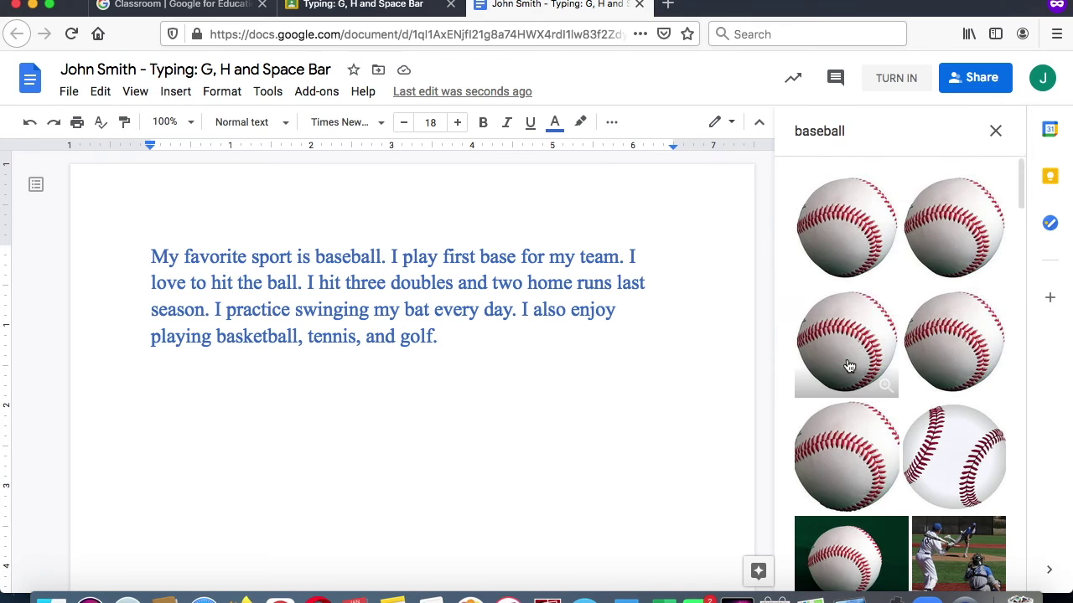
pyautogui.click(848, 366)
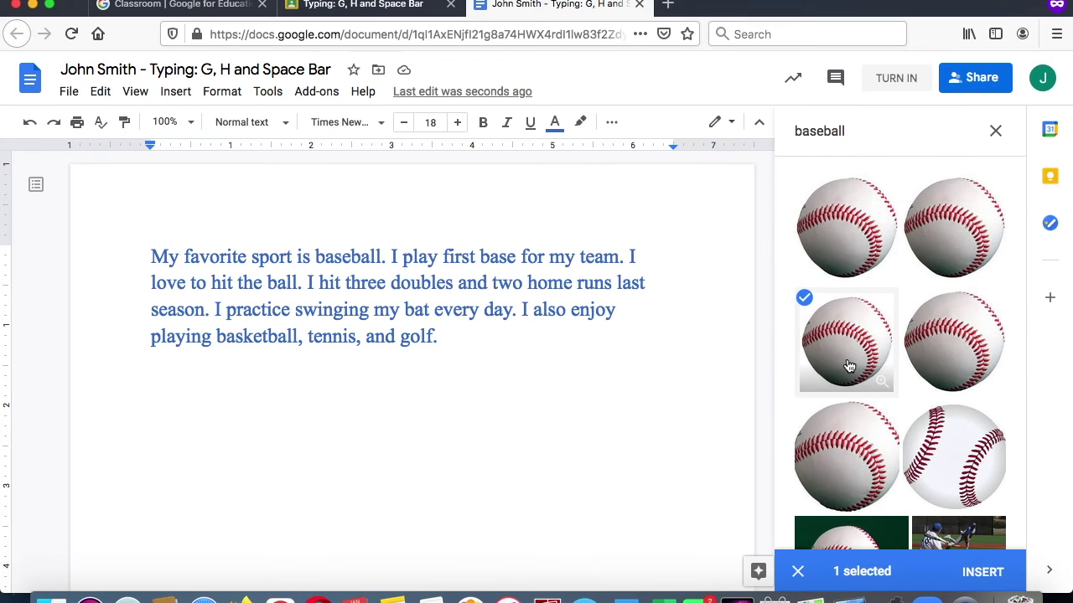
pyautogui.click(994, 576)
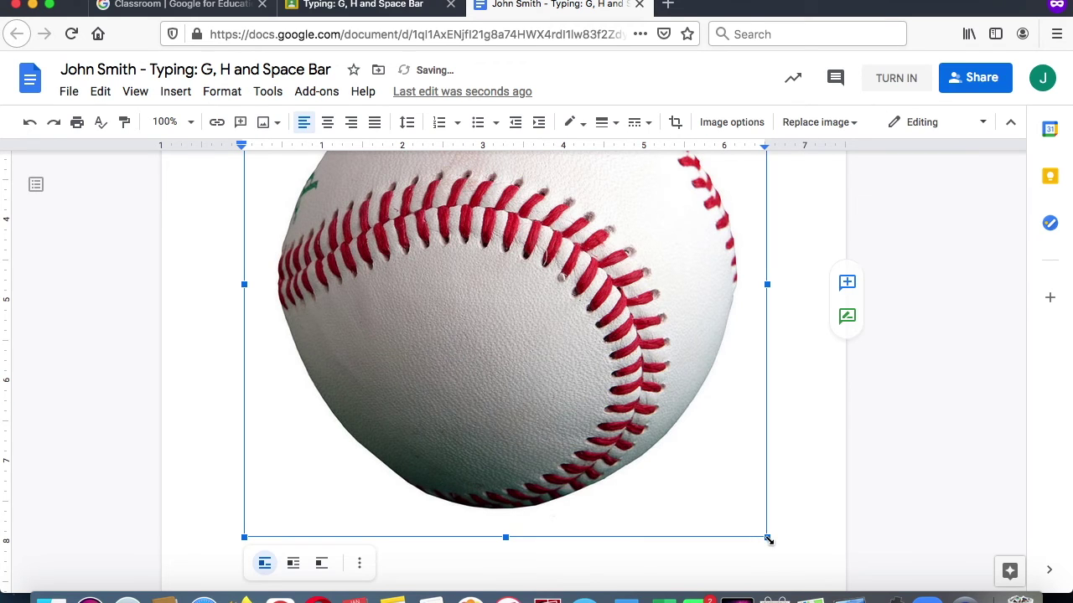
# Step: Shrink the inserted baseball picture down to a small size
pyautogui.moveTo(767, 537); pyautogui.dragTo(390, 157)
pyautogui.scroll(3, 498, 282)
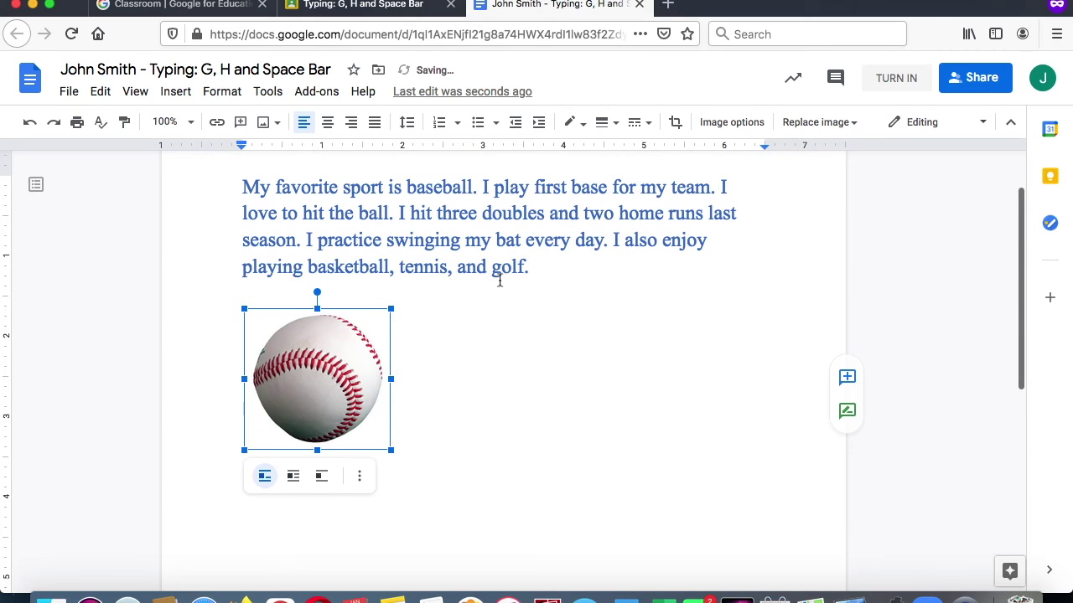
pyautogui.moveTo(390, 450); pyautogui.dragTo(363, 427)
pyautogui.click(471, 400)
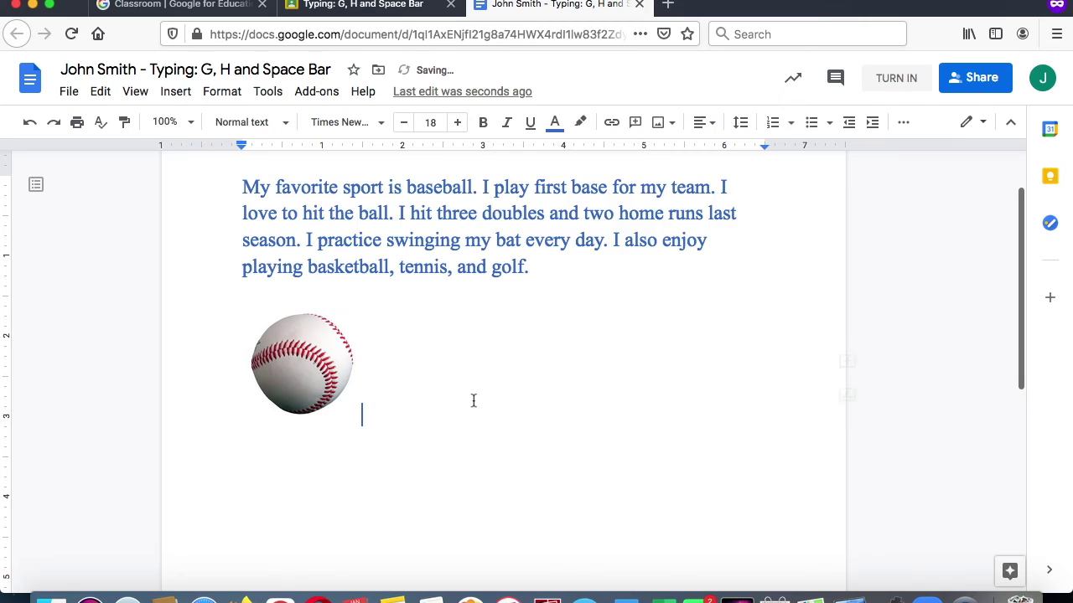
pyautogui.scroll(2, 472, 400)
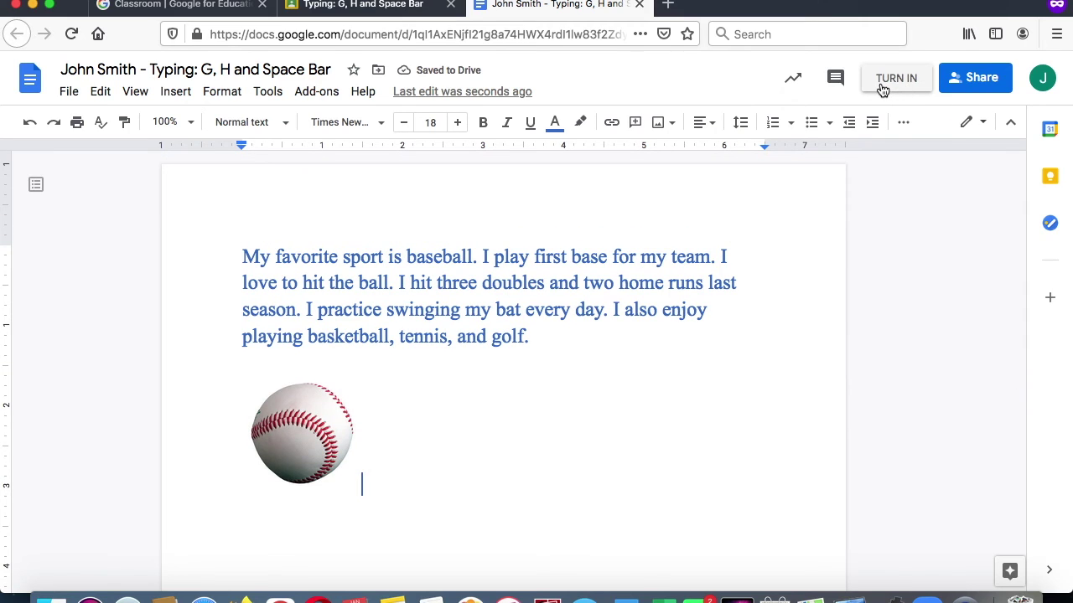
pyautogui.click(882, 87)
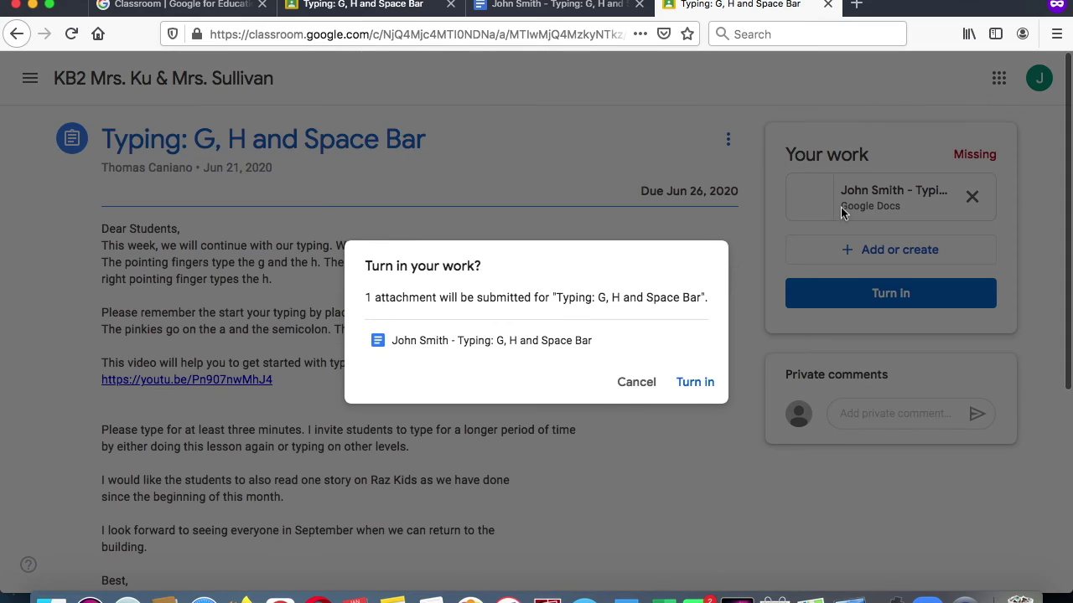
# Step: Cancel the turn-in for now and choose to add a file to the assignment
pyautogui.click(640, 386)
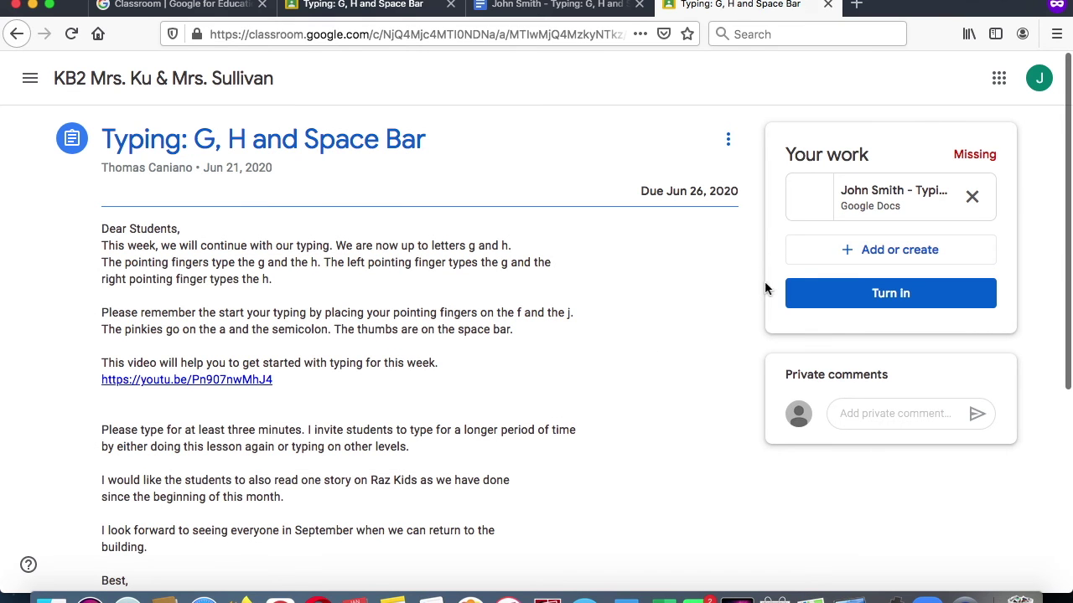
pyautogui.click(890, 262)
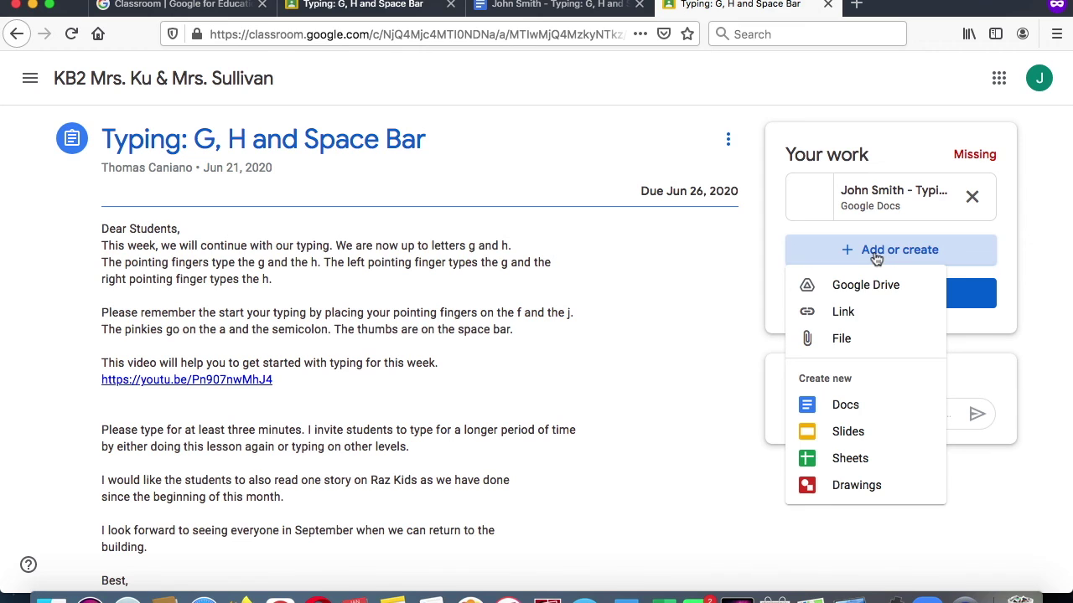
pyautogui.click(867, 339)
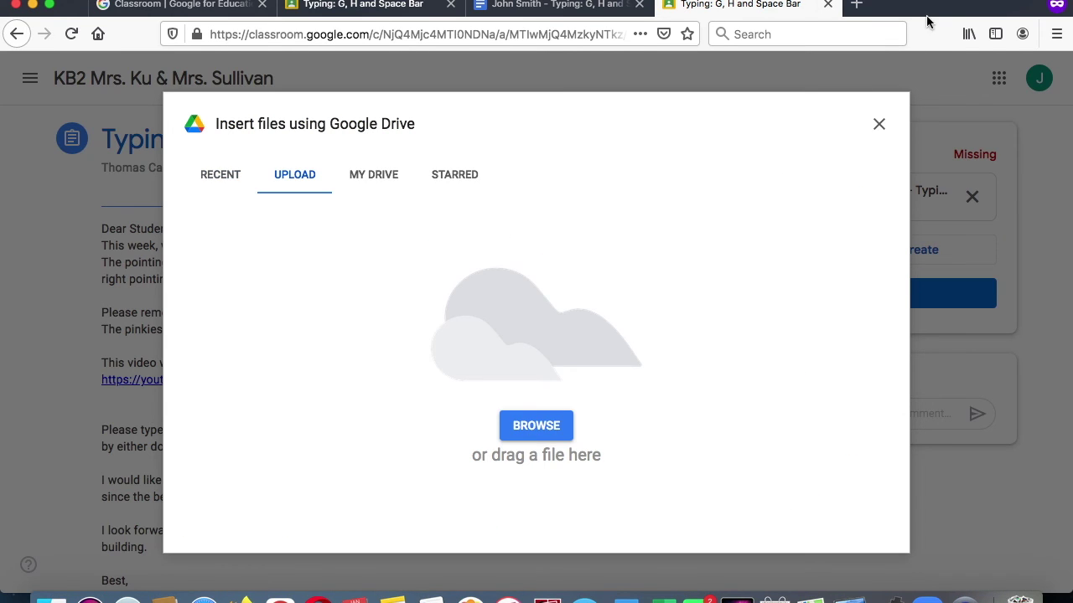
# Step: Upload My favorite sport is baseball.docx from the desktop into the assignment's file dialog
pyautogui.hotkey('ctrl', 'Right')
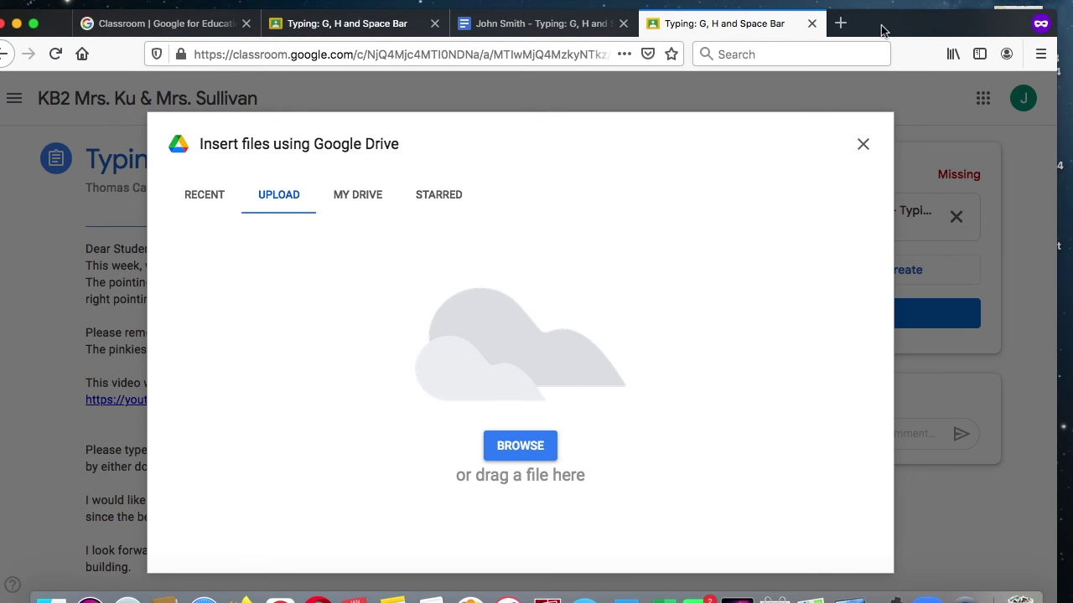
pyautogui.moveTo(881, 29); pyautogui.dragTo(813, 10)
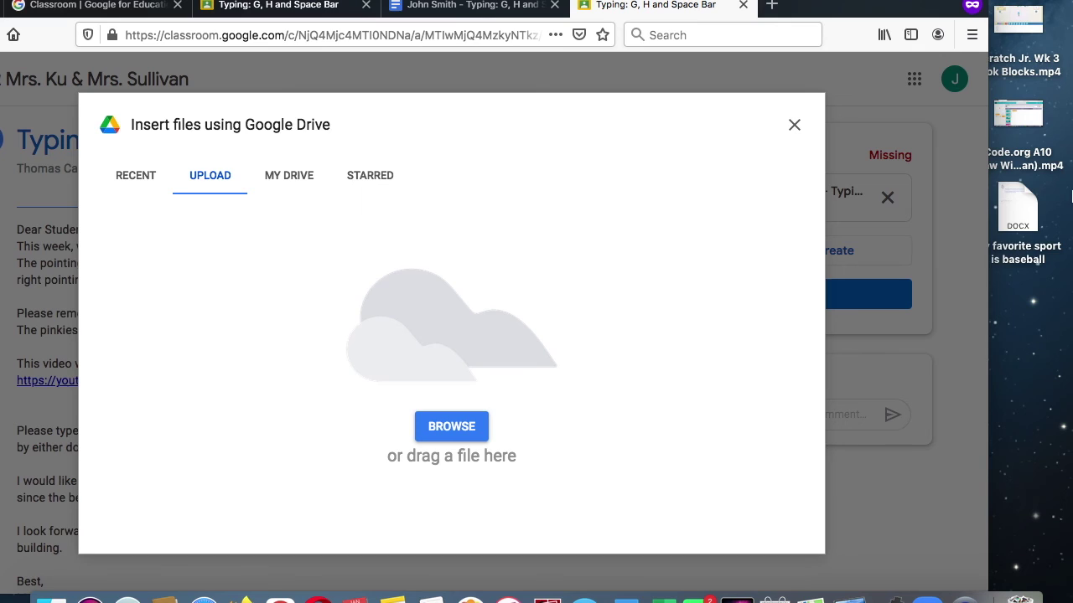
pyautogui.moveTo(1031, 200); pyautogui.dragTo(602, 235)
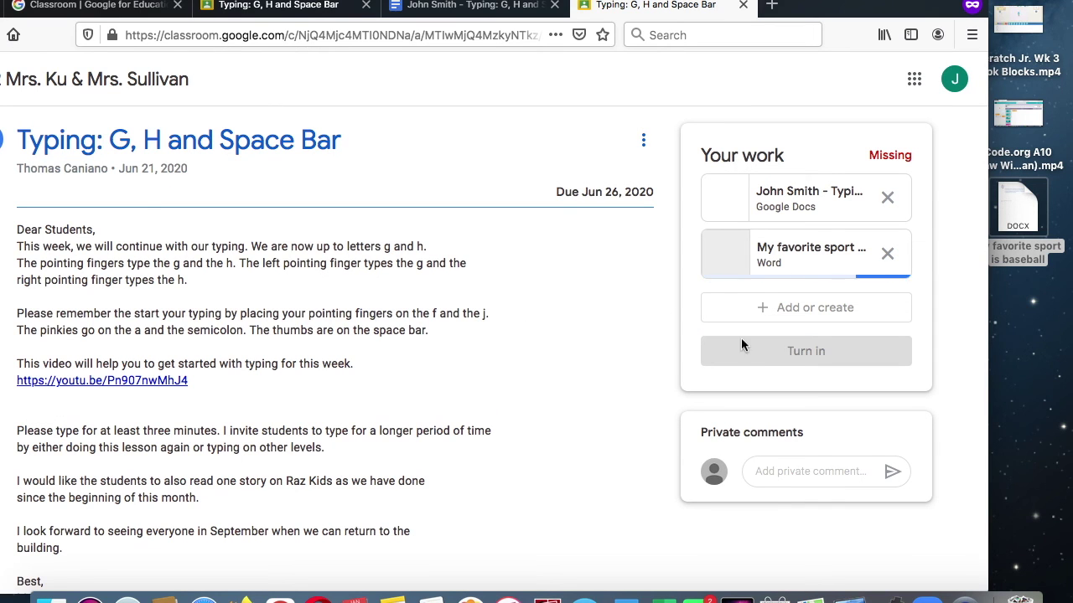
# Step: Turn in the assignment with the Google Doc and Word file, confirming the submission
pyautogui.click(782, 359)
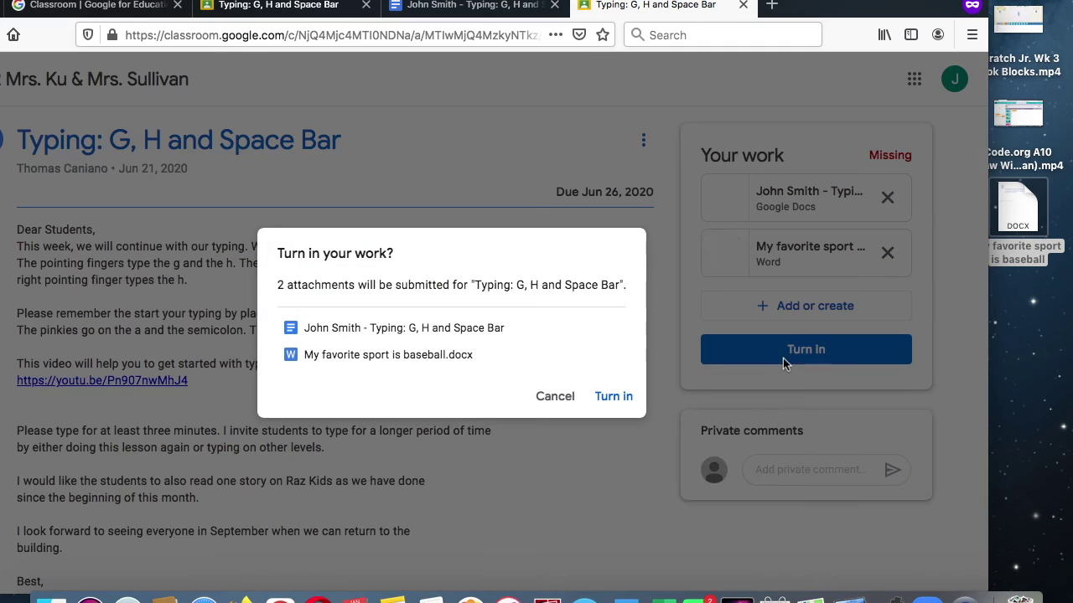
pyautogui.click(624, 411)
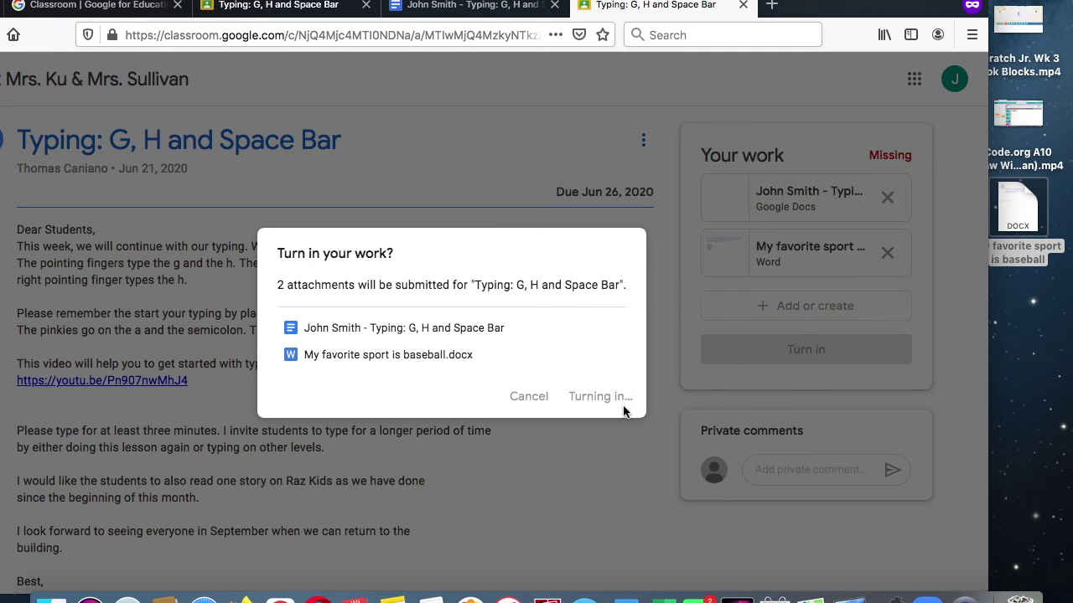